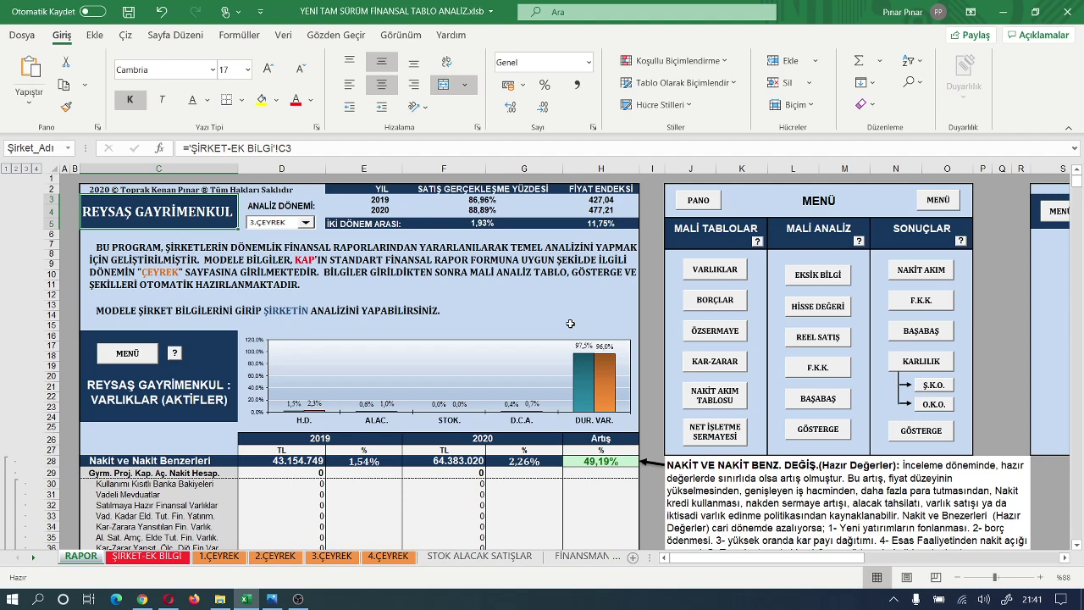
Step: Open the BORÇLAR section, examine the KISA VADELİ BORÇLAR row with its commentary, and return to the main menu
left_click(717, 310)
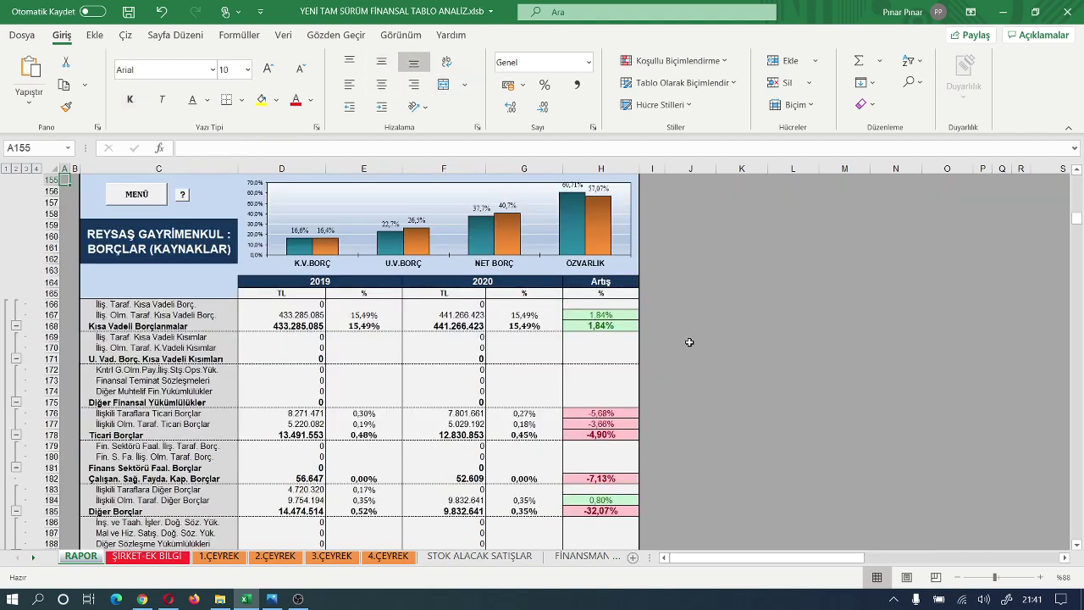
scroll(689, 342, "down", 12)
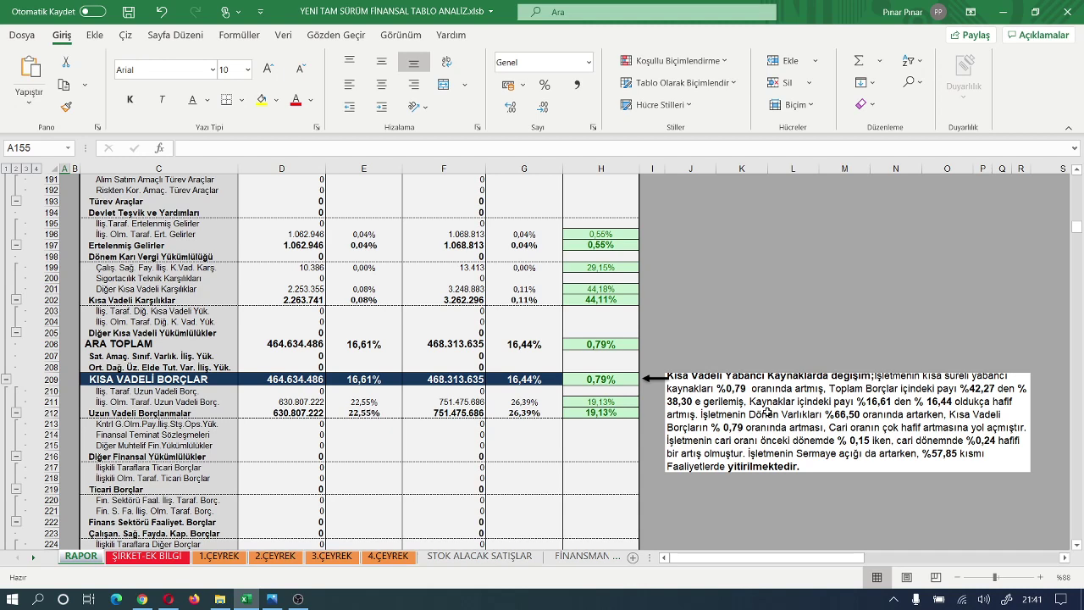
scroll(766, 412, "down", 1)
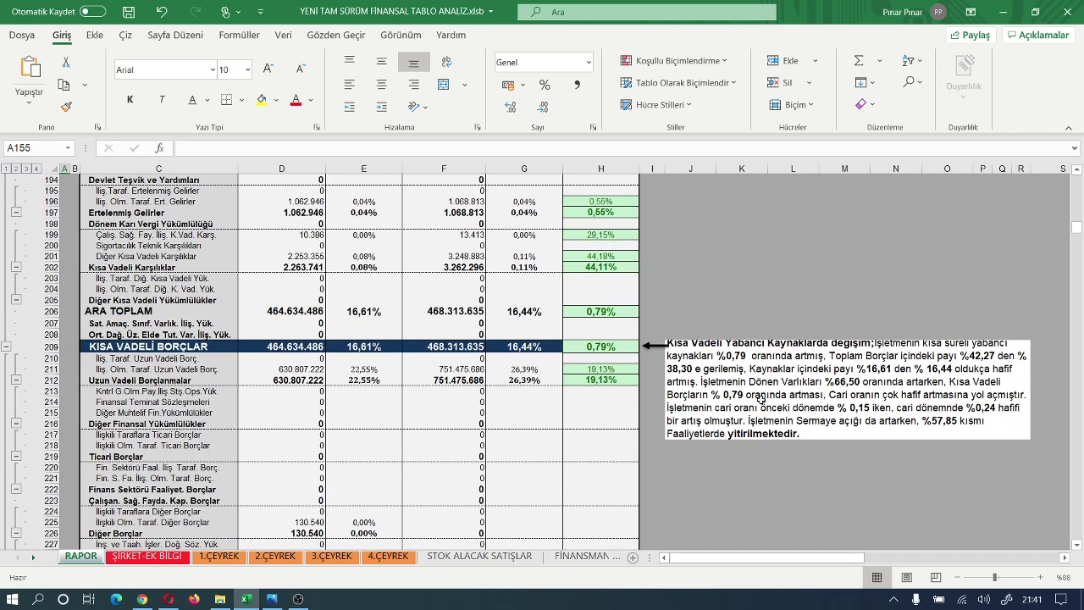
scroll(760, 398, "up", 13)
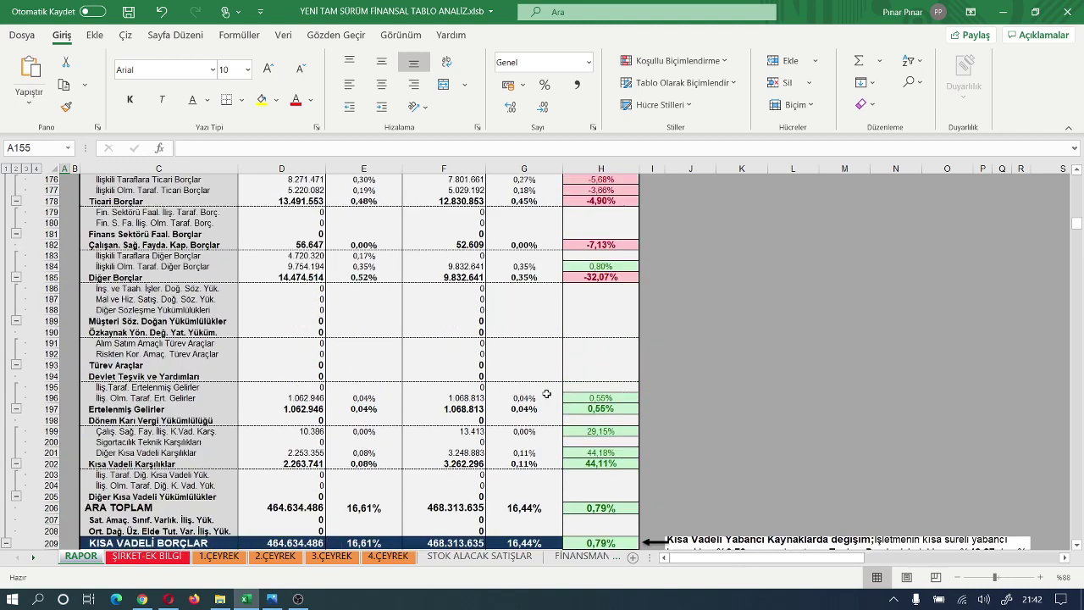
scroll(383, 387, "up", 4)
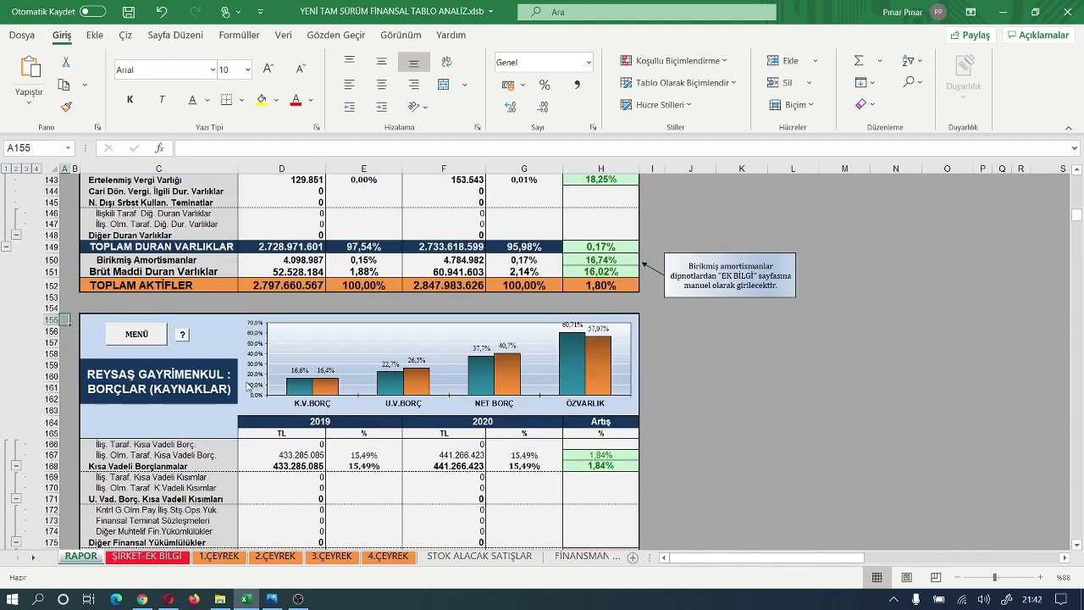
left_click(135, 334)
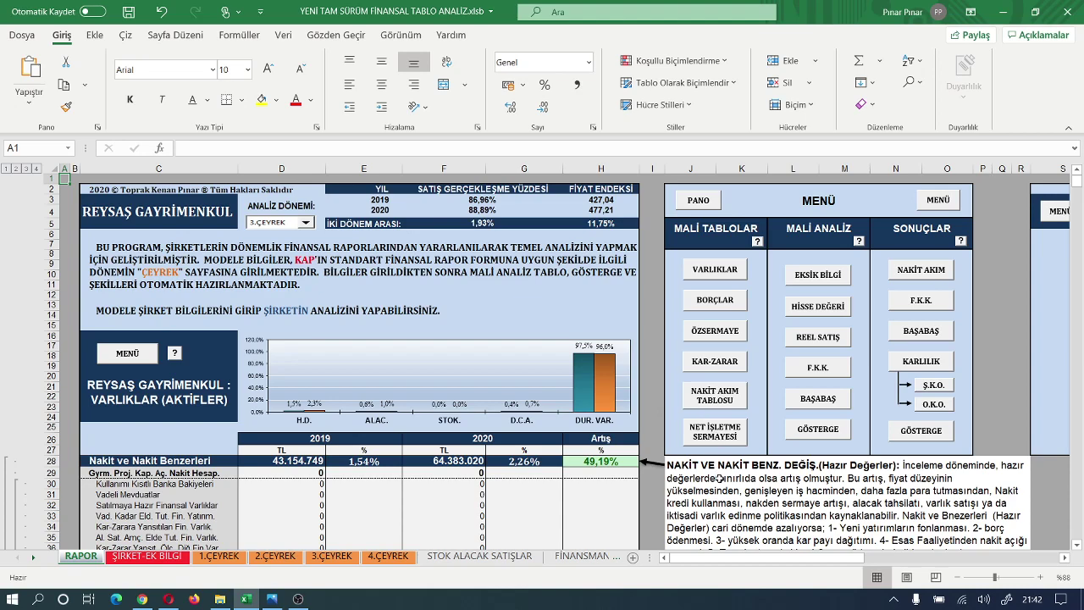
Step: Examine the commentary beside Nakit ve Nakit Benzerleri and Ticari Alacaklar in the VARLIKLAR table
scroll(718, 479, "down", 2)
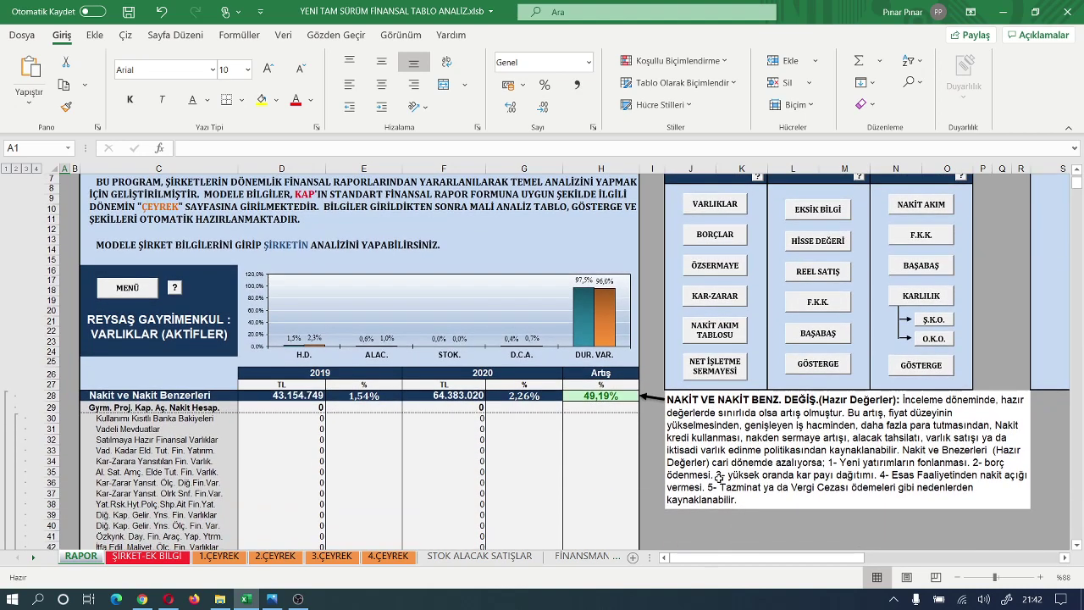
scroll(718, 456, "down", 2)
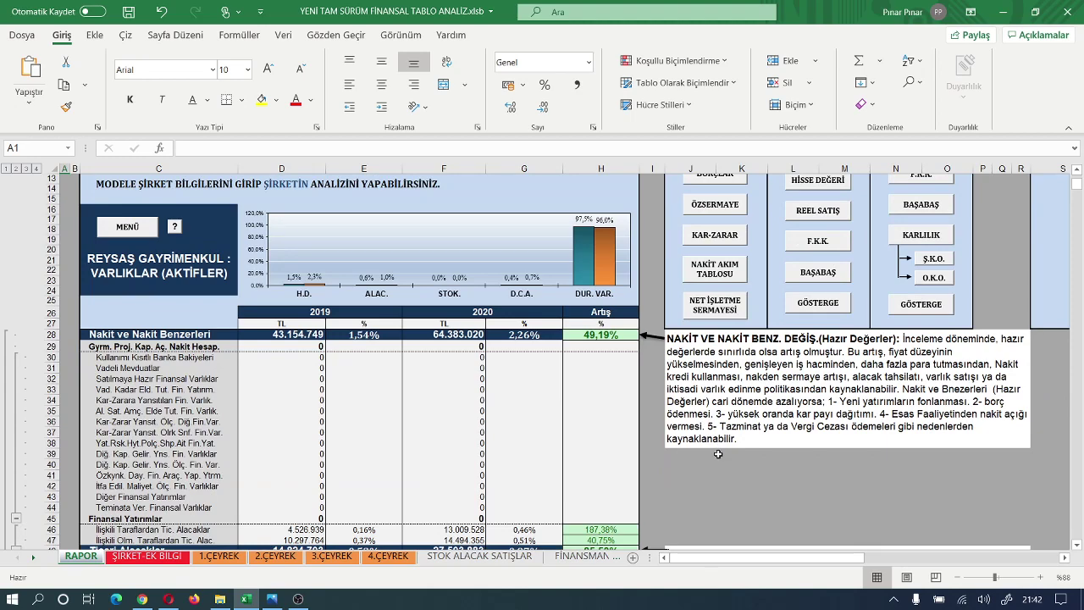
scroll(718, 454, "down", 3)
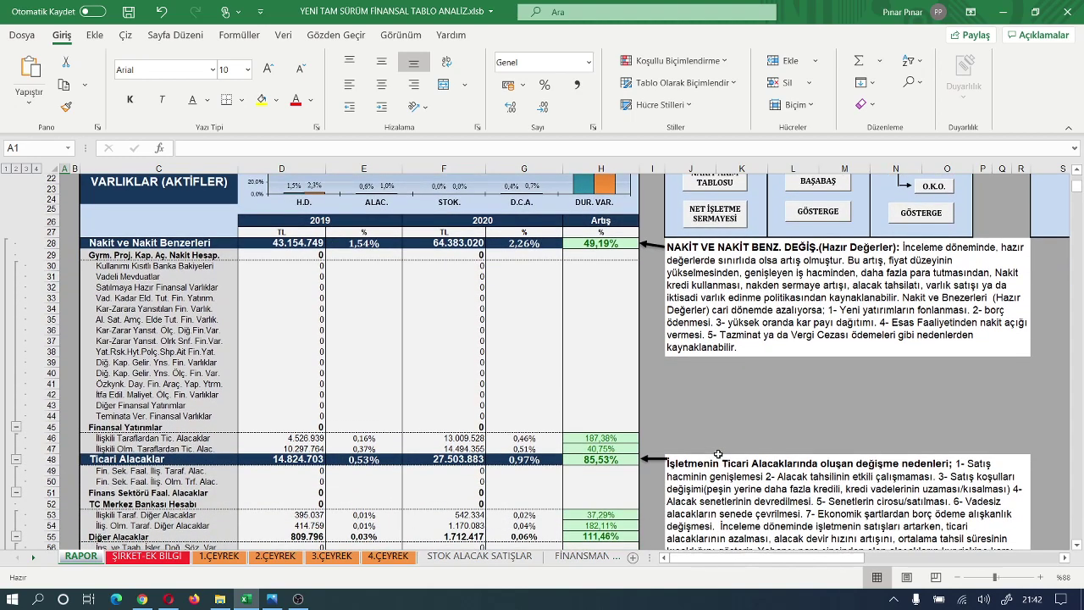
scroll(718, 455, "down", 2)
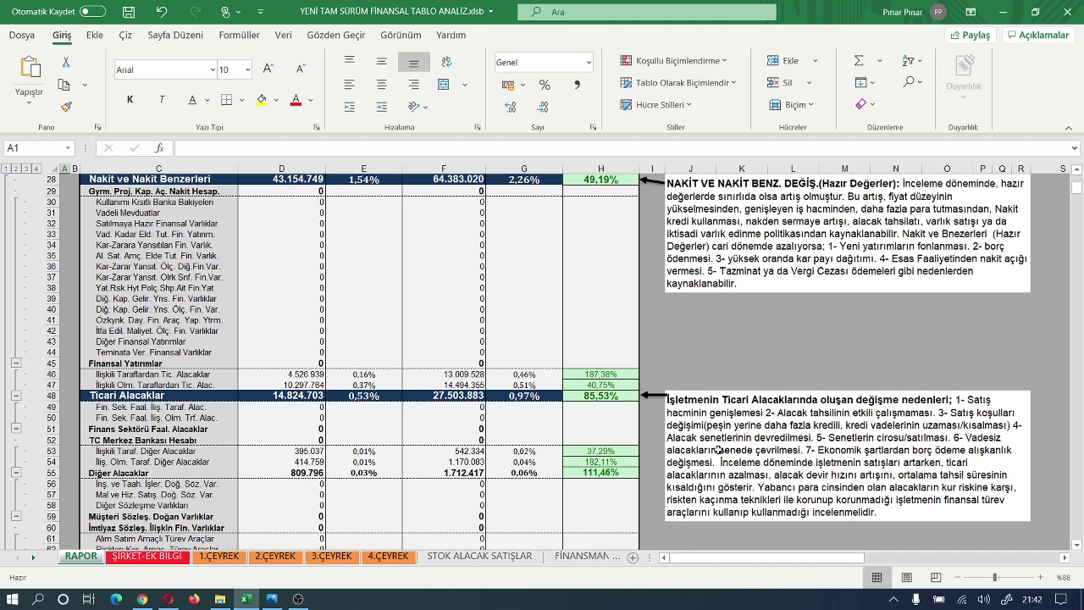
scroll(718, 450, "up", 7)
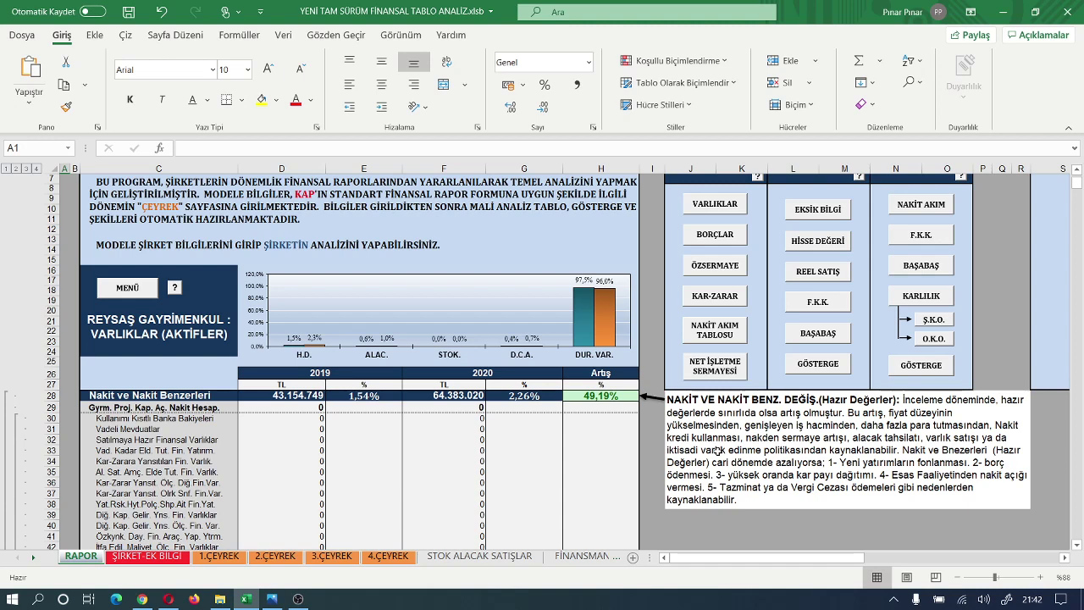
scroll(718, 451, "up", 1)
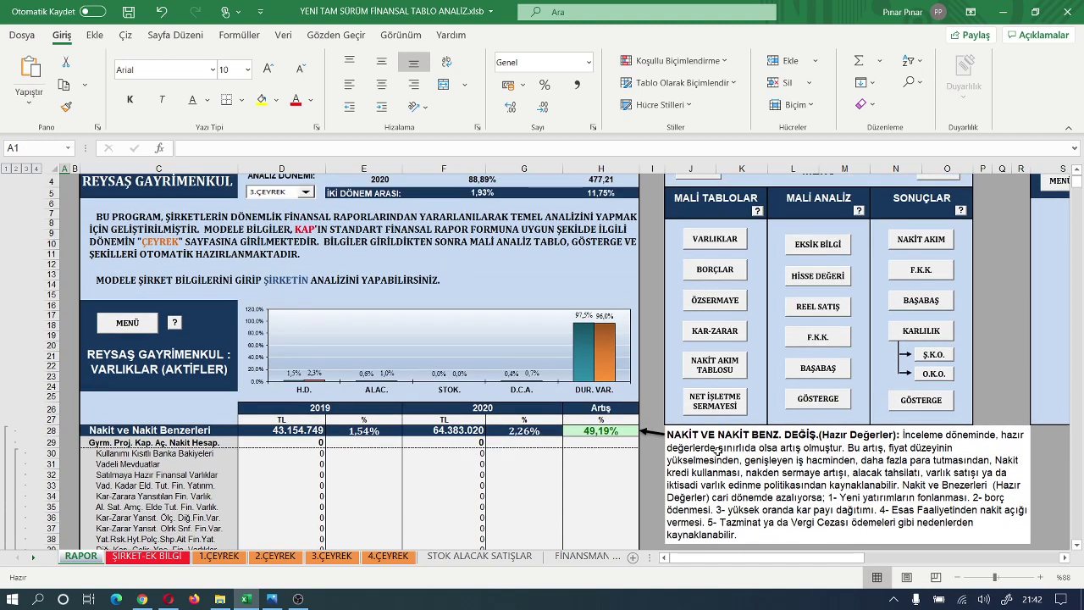
scroll(718, 451, "up", 1)
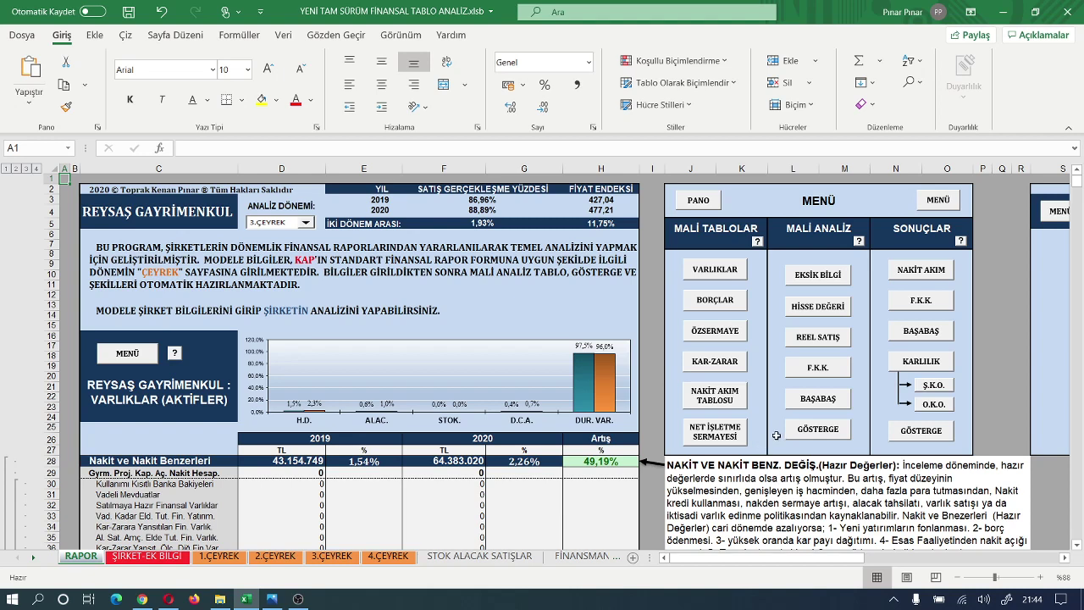
Step: Go to the BORÇLAR section and open the commentary cell beside KISA VADELİ BORÇLAR for editing
scroll(776, 436, "down", 2)
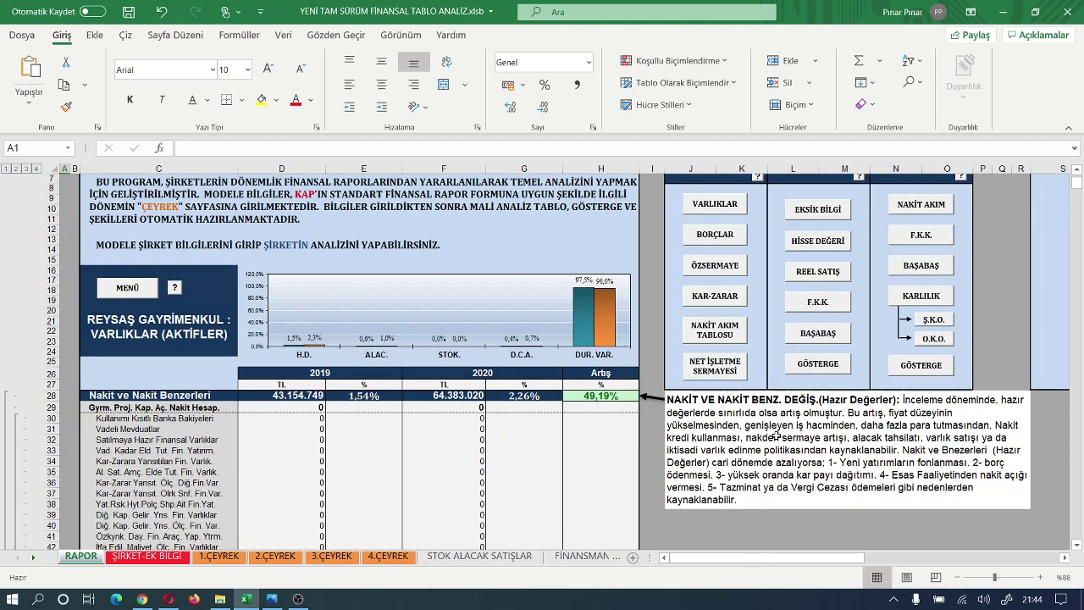
left_click(716, 236)
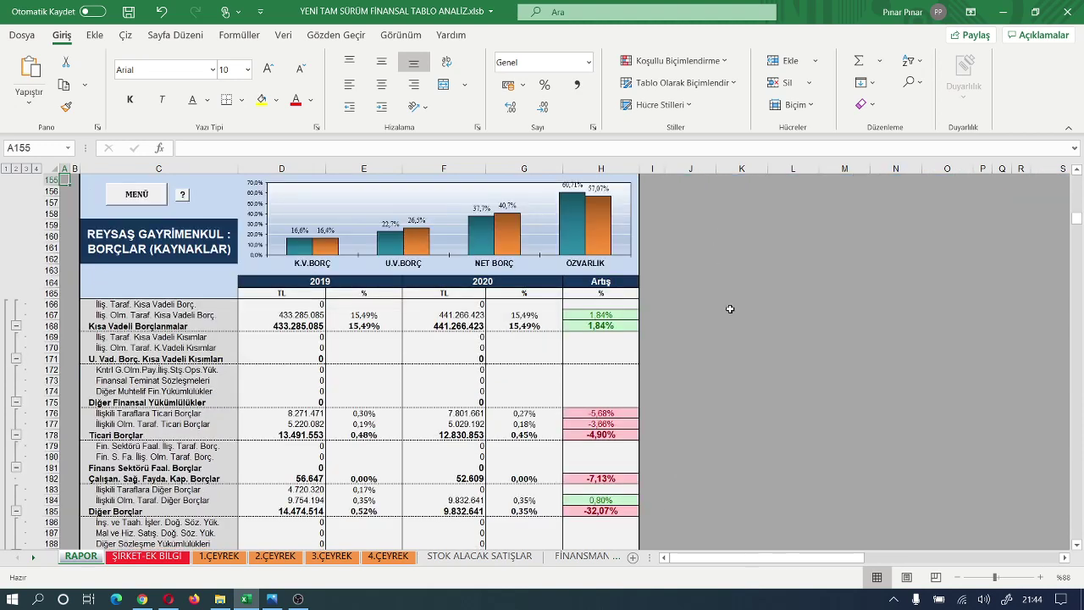
scroll(730, 309, "down", 9)
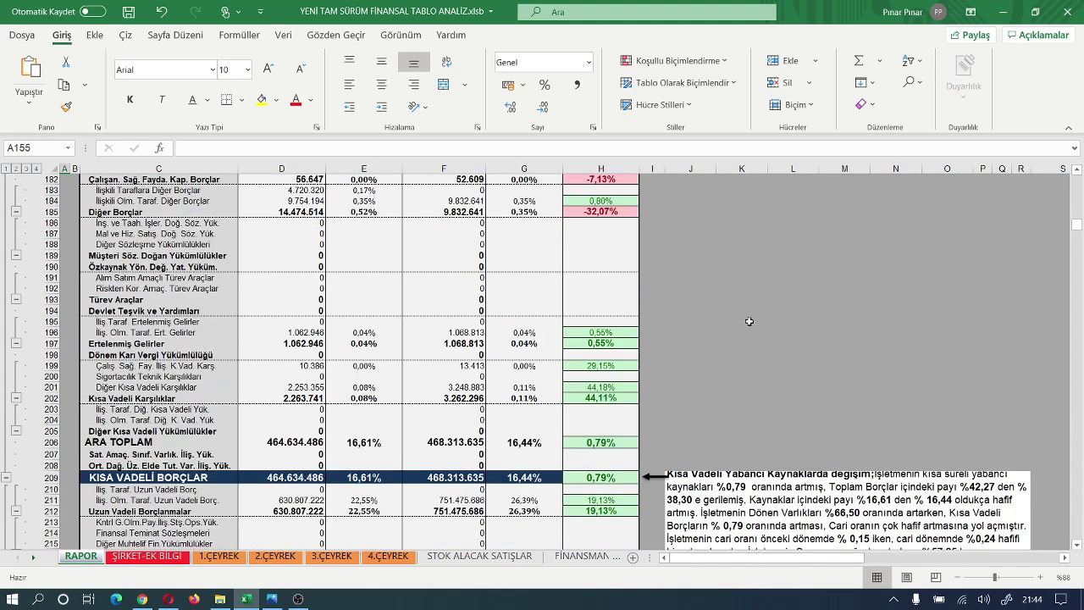
scroll(749, 321, "down", 3)
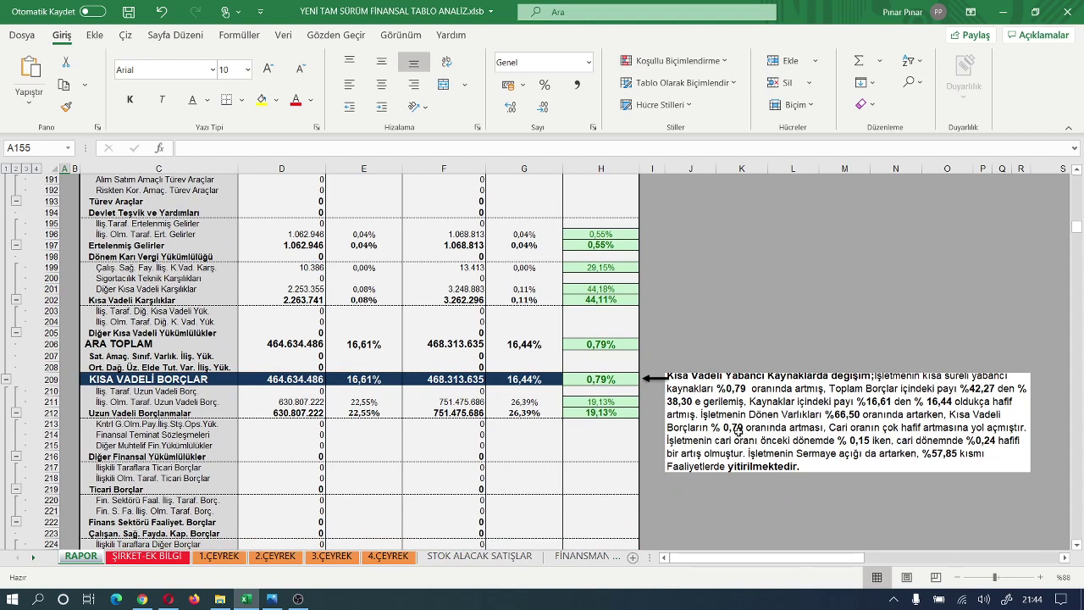
double_click(740, 426)
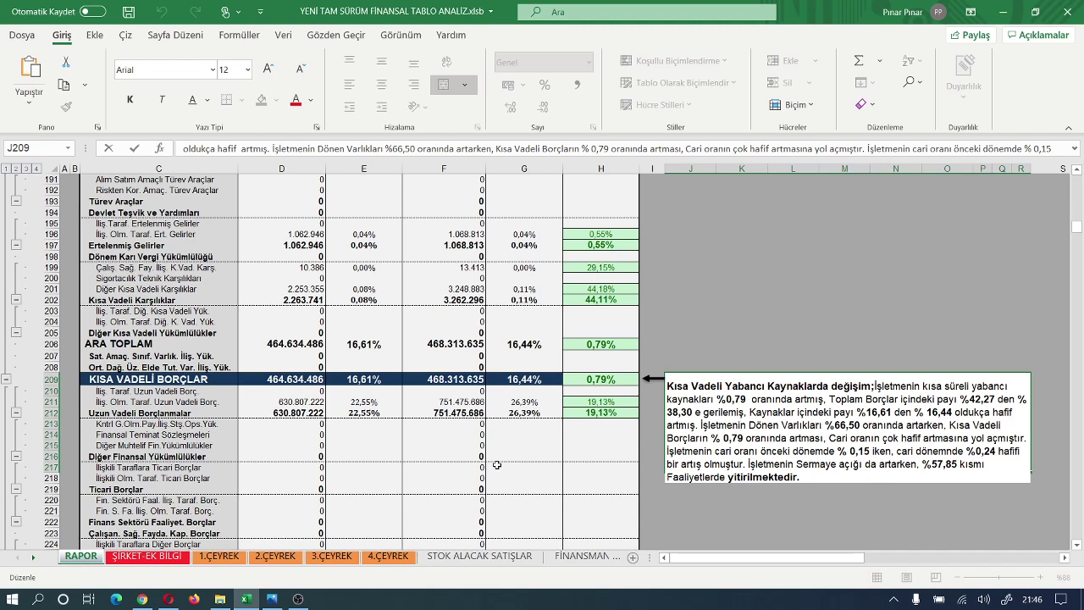
Step: Check the TOPLAM DÖNEN VARLIKLAR change and the debt totals against the commentary on short-term liabilities
scroll(506, 464, "up", 12)
scroll(506, 464, "up", 4)
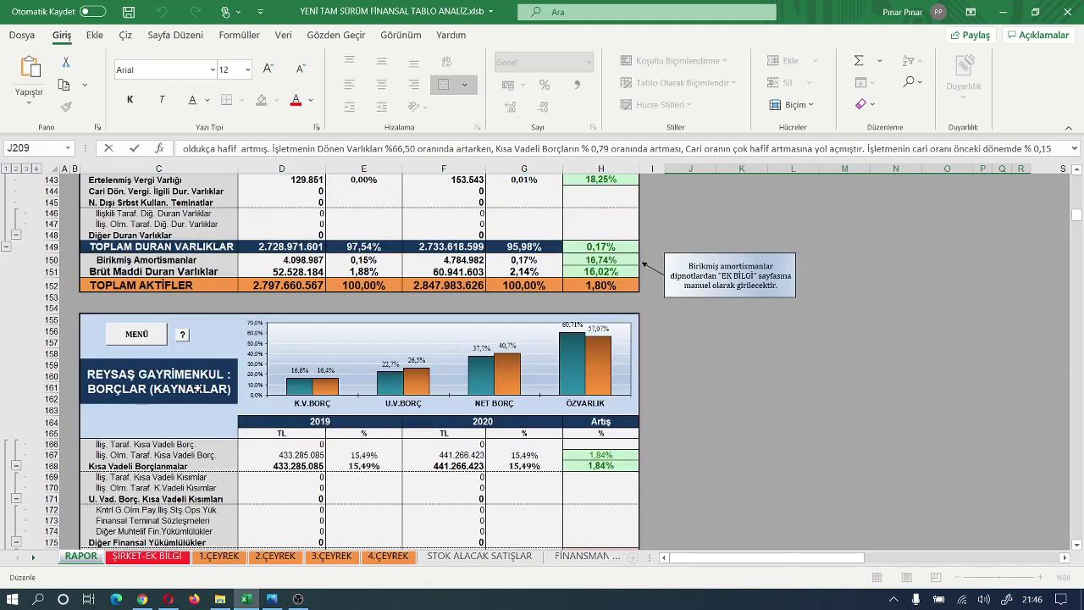
scroll(833, 409, "up", 16)
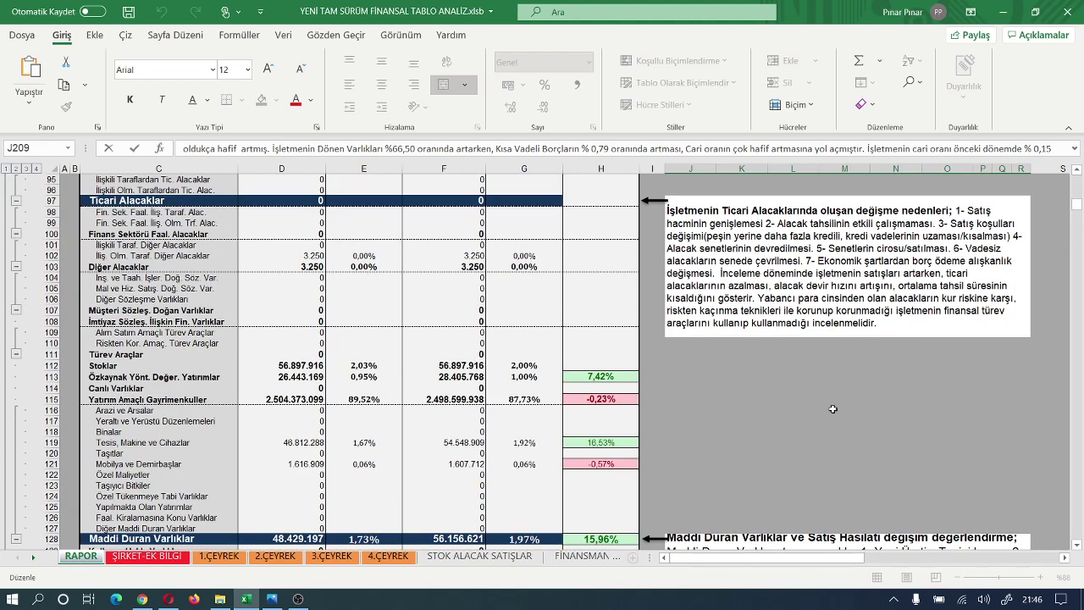
scroll(832, 408, "up", 10)
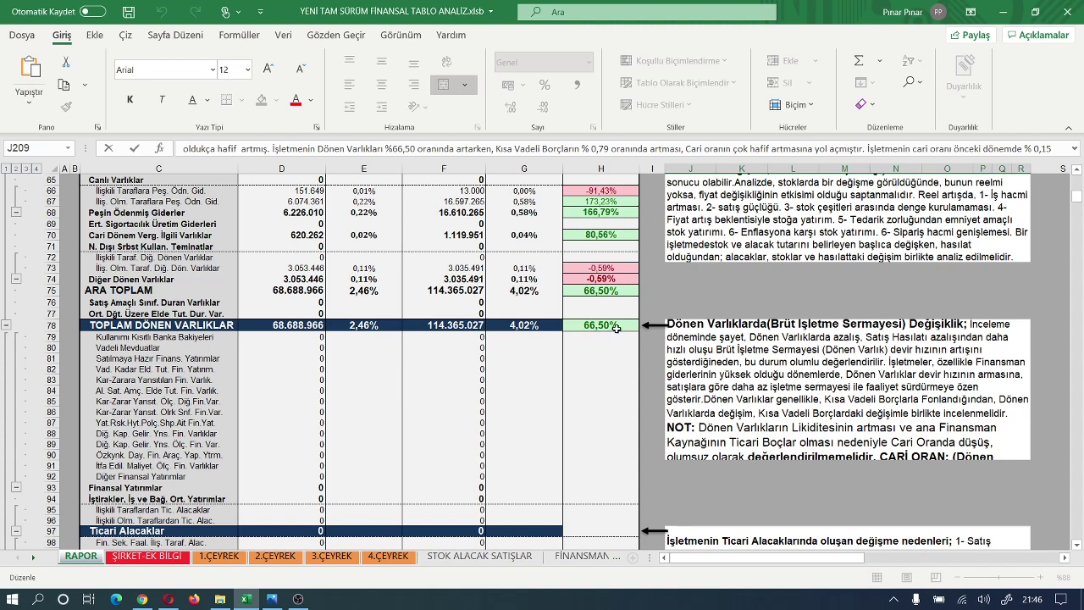
scroll(615, 328, "down", 14)
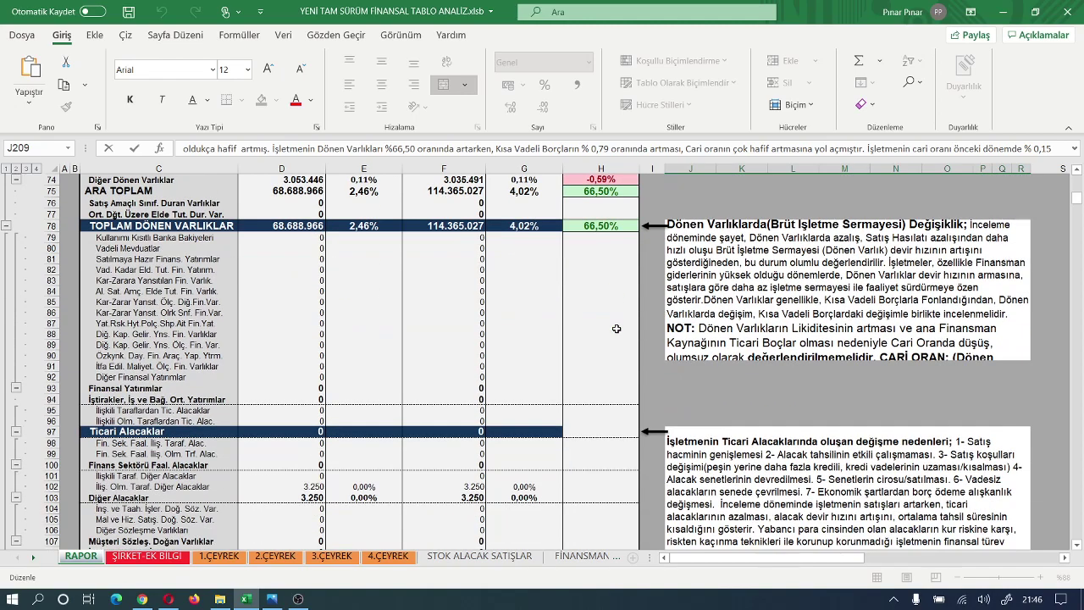
scroll(616, 329, "down", 20)
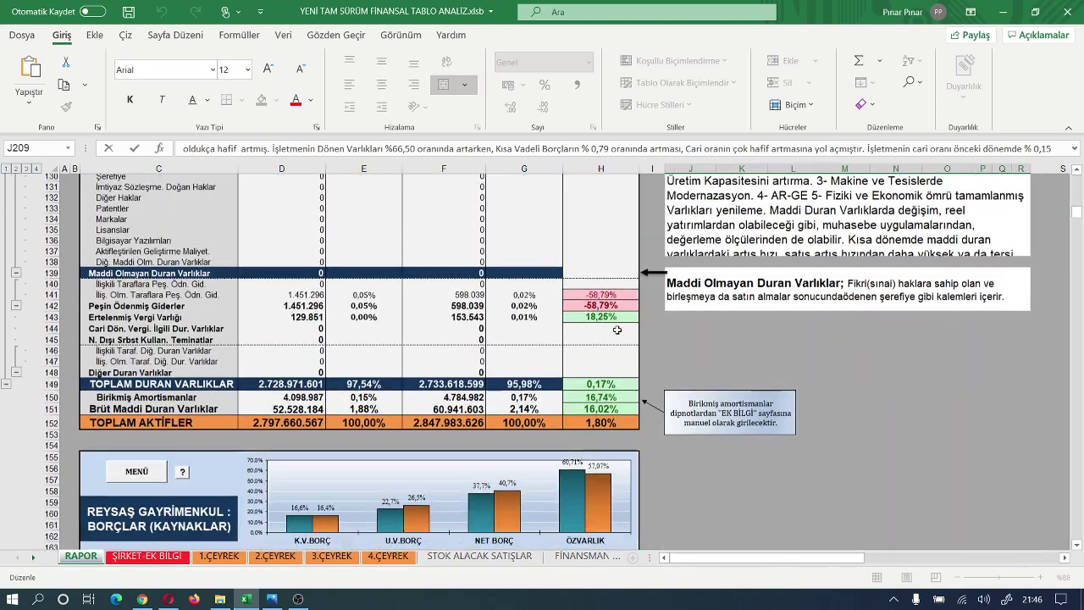
scroll(618, 329, "down", 7)
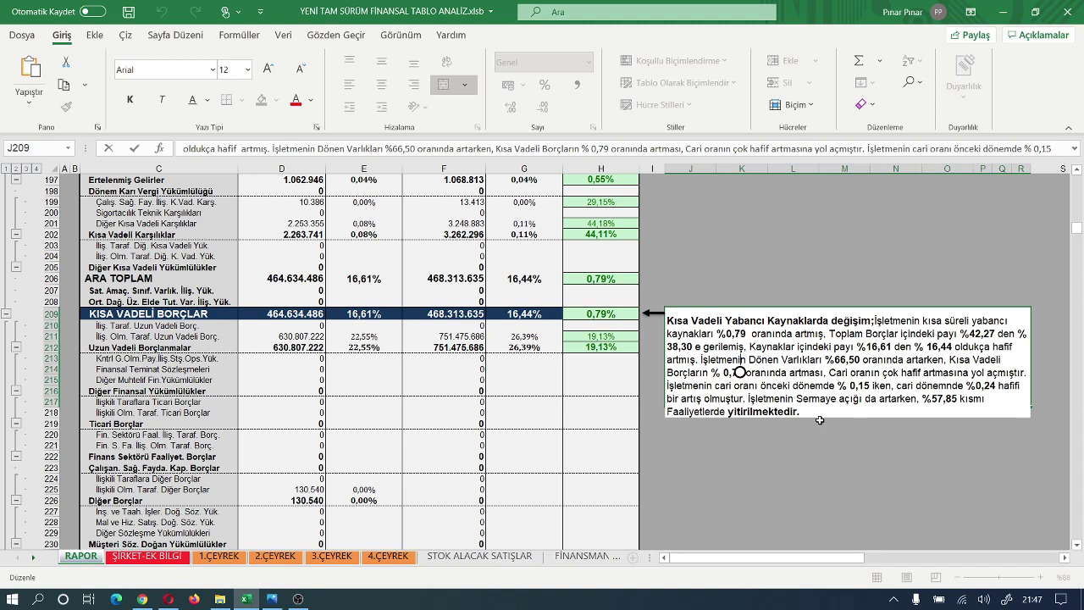
scroll(648, 431, "down", 10)
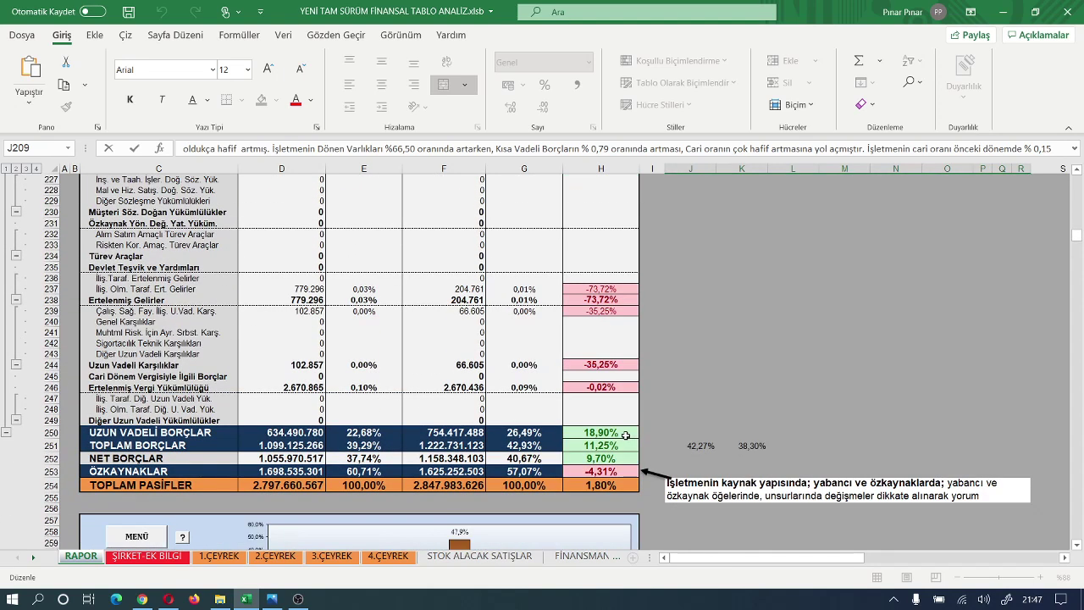
scroll(625, 434, "down", 4)
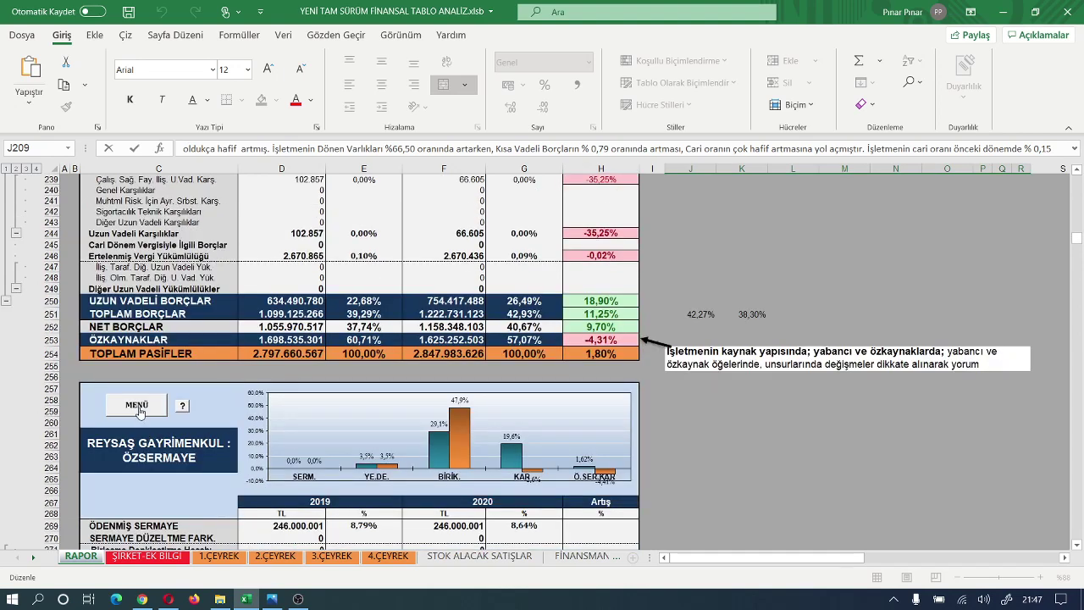
Step: Open the GÖSTERGELER section from the main menu, examine the 2019 and 2020 ratios, and return to the menu
left_click(140, 410)
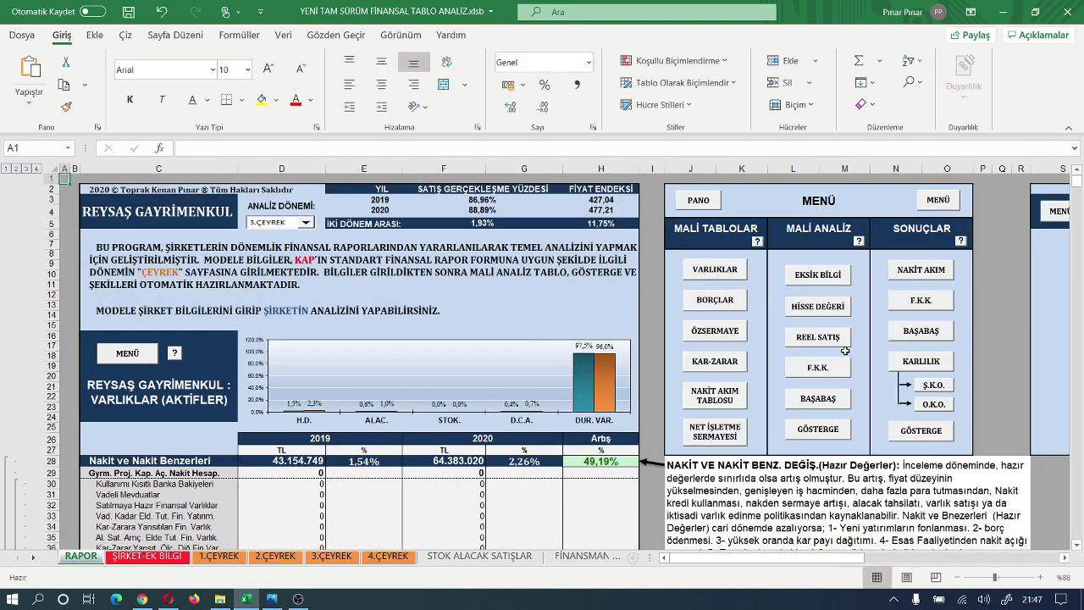
left_click(810, 432)
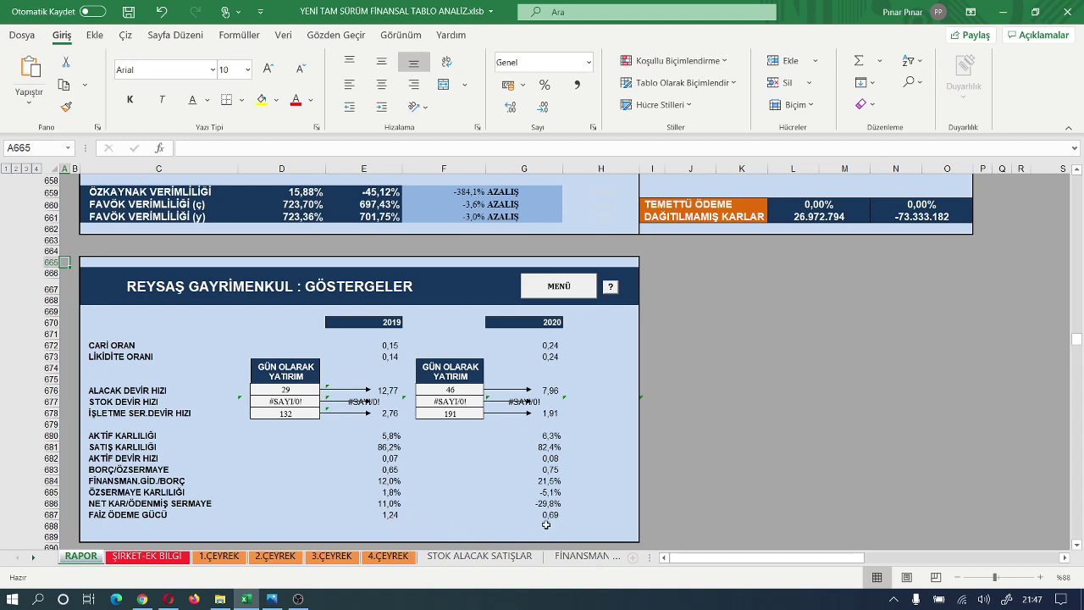
left_click(558, 286)
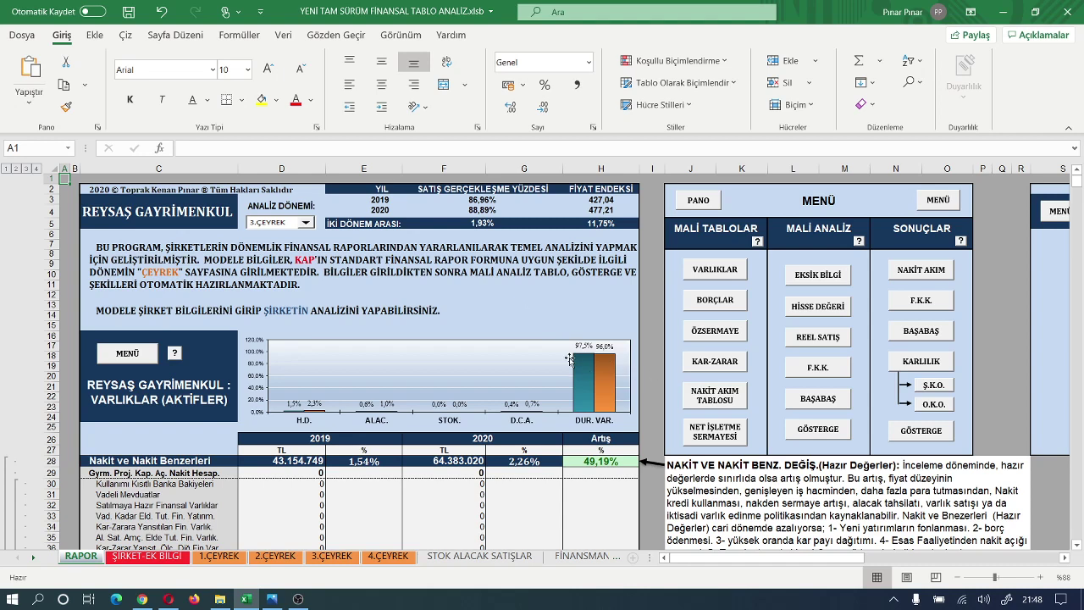
Step: Review the report from the current assets through the liabilities and TOPLAM PASİFLER to the ÖZSERMAYE table
scroll(618, 349, "down", 14)
scroll(696, 364, "down", 16)
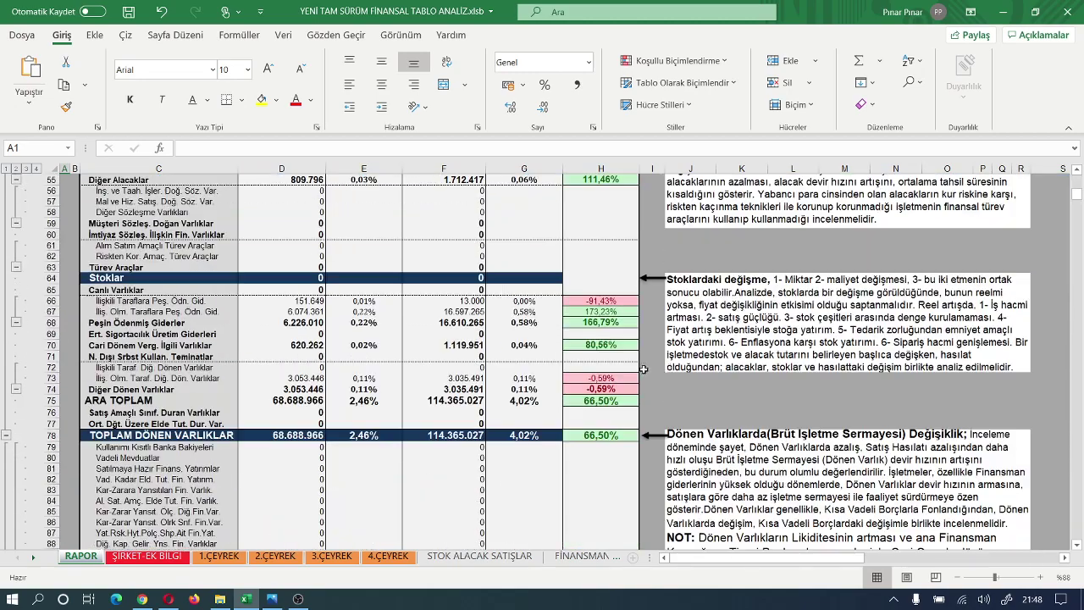
scroll(620, 375, "down", 18)
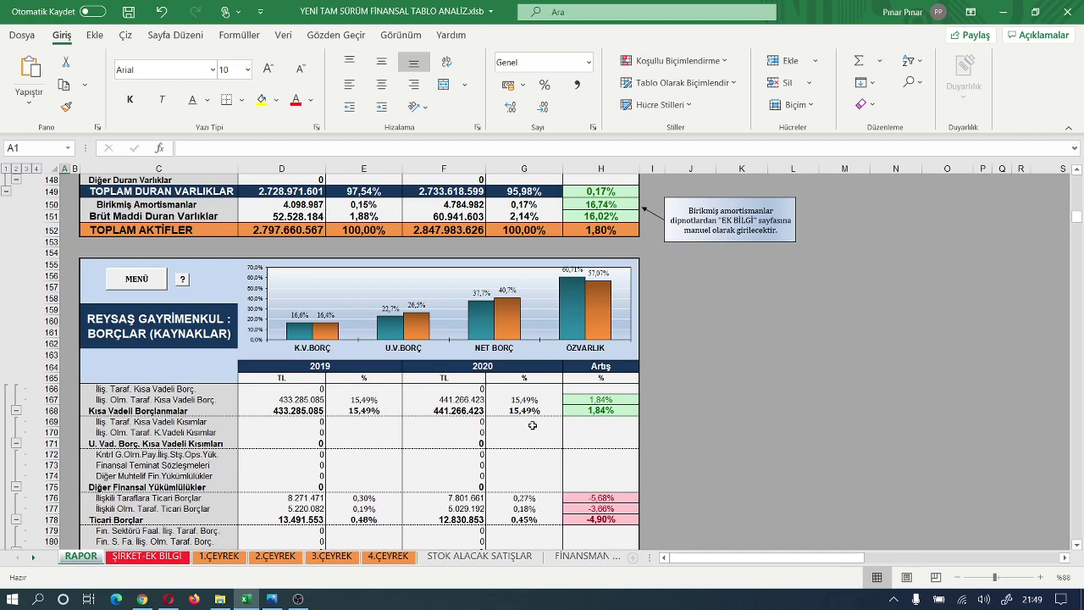
scroll(532, 425, "down", 14)
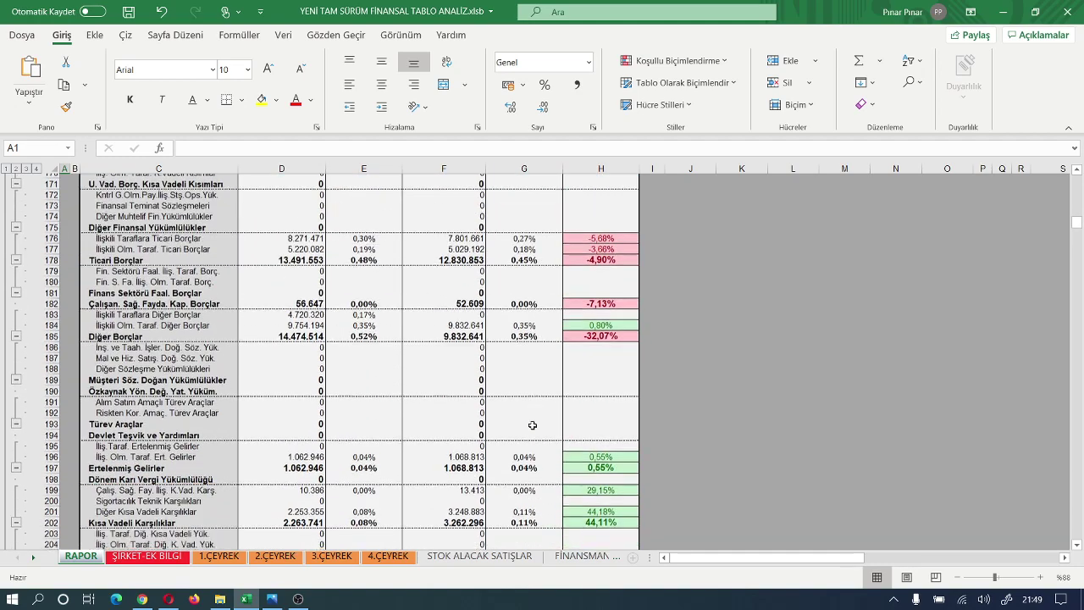
scroll(532, 425, "down", 9)
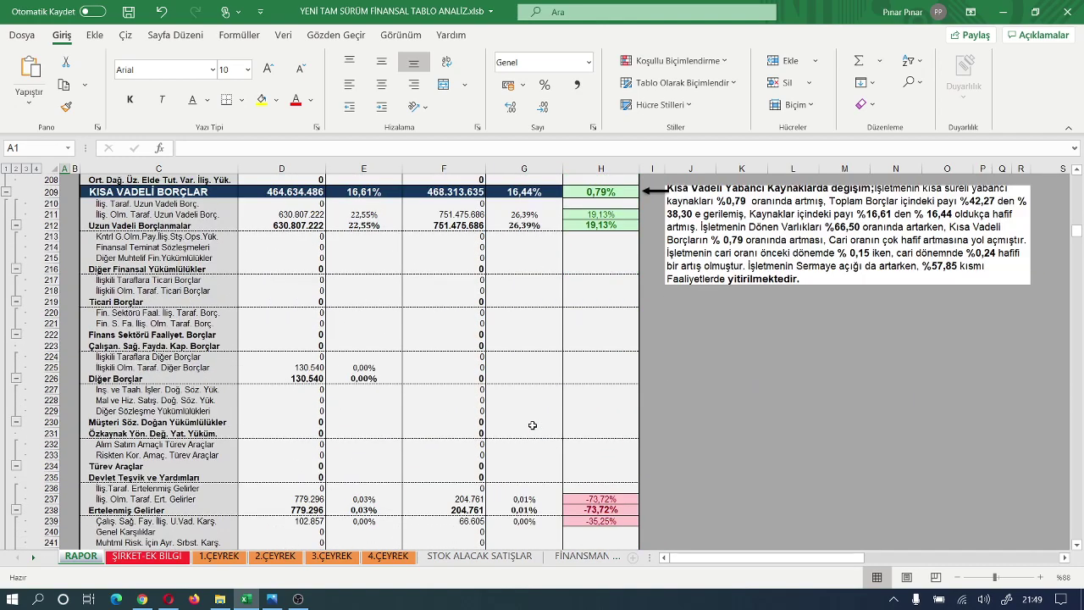
scroll(531, 425, "down", 10)
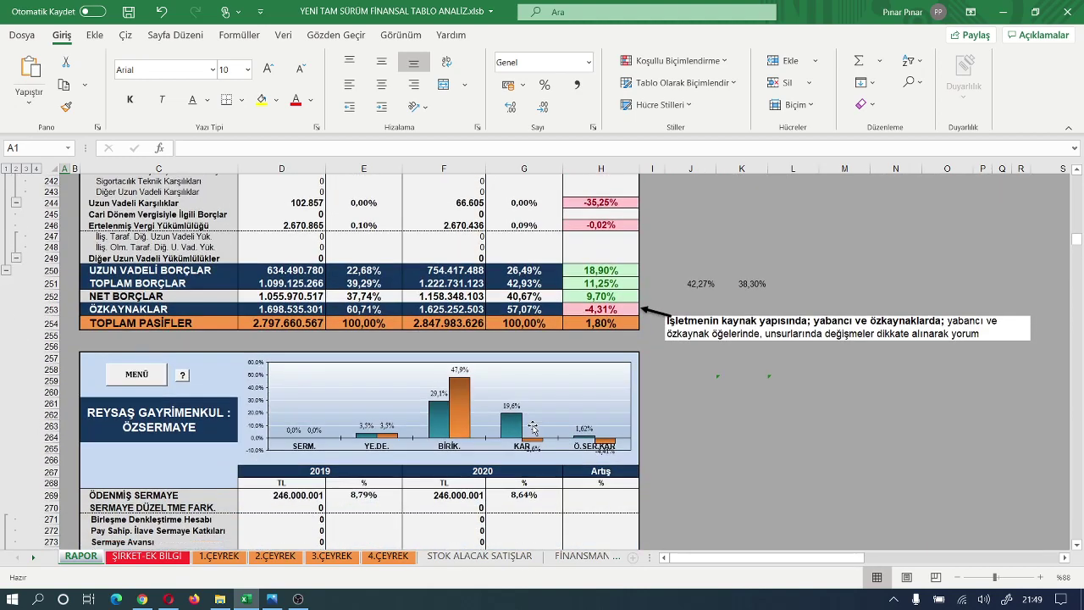
scroll(531, 428, "down", 2)
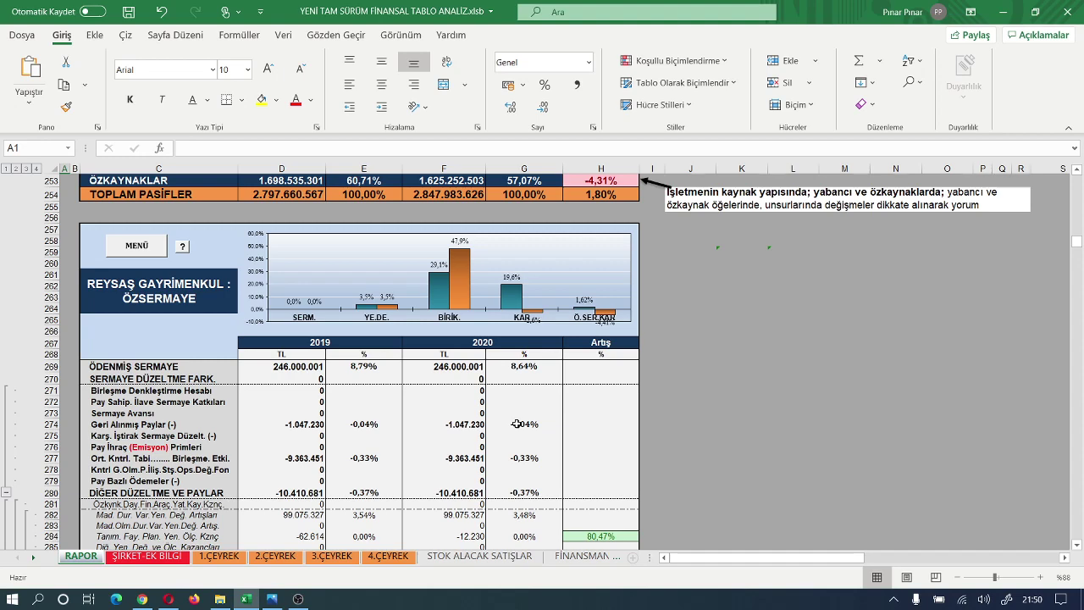
Step: Review the ÖZSERMAYE table through TOPLAM ÖZKAYNAKLAR to the BİLANÇO DENGESİ check
scroll(517, 423, "down", 13)
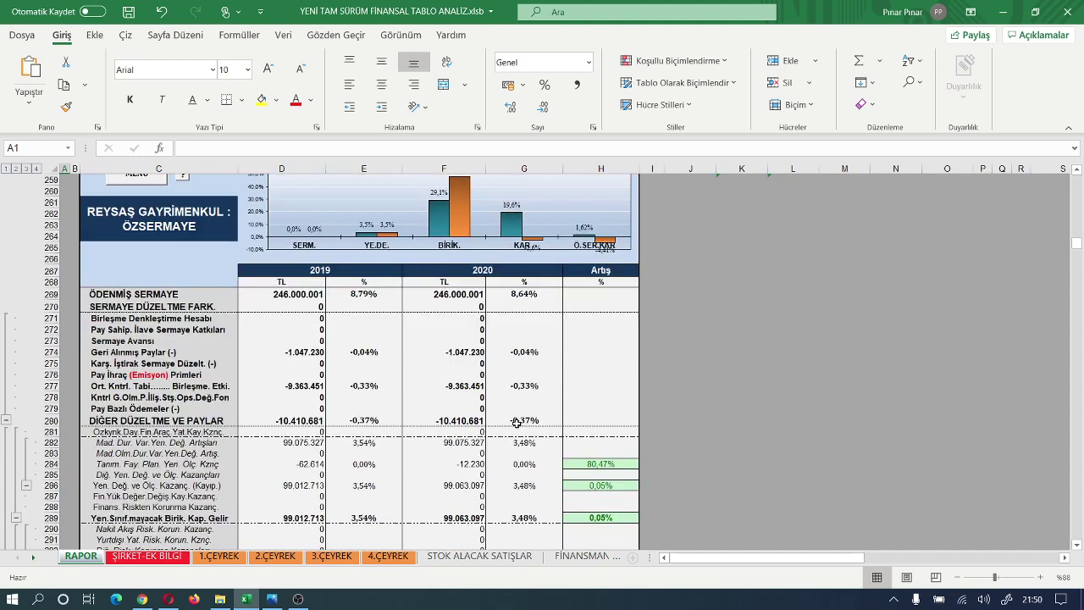
scroll(517, 428, "down", 5)
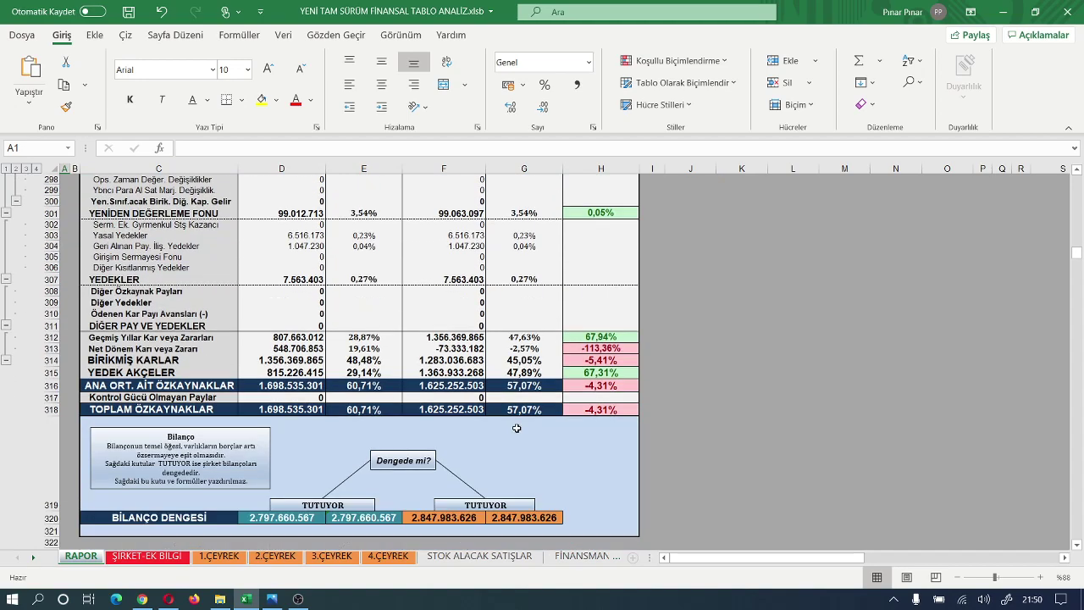
scroll(517, 430, "down", 5)
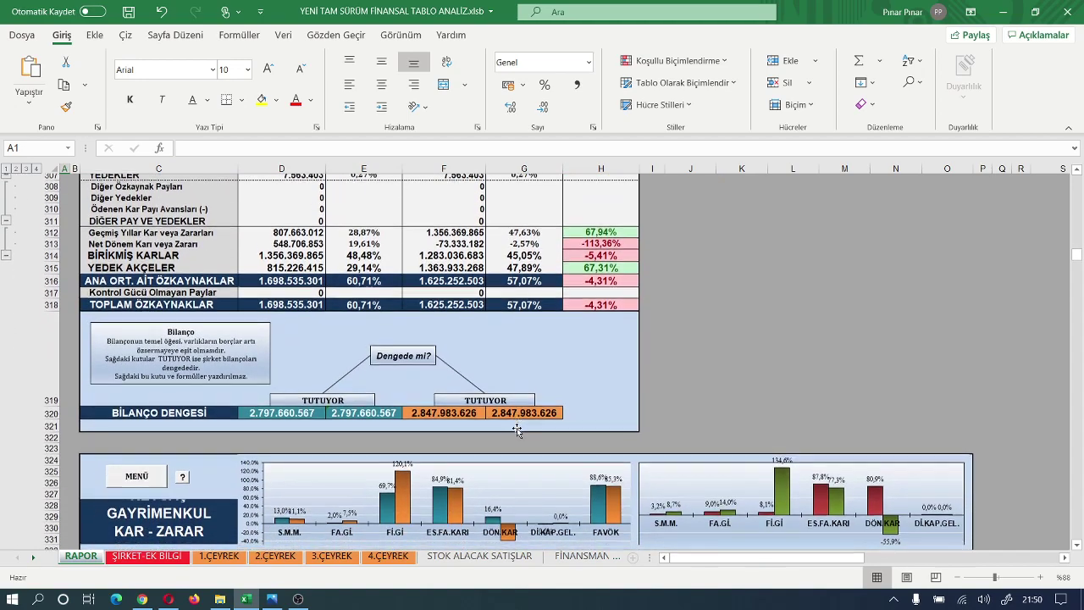
Step: Go to the KAR - ZARAR section and highlight its title block beside the charts
scroll(517, 431, "down", 6)
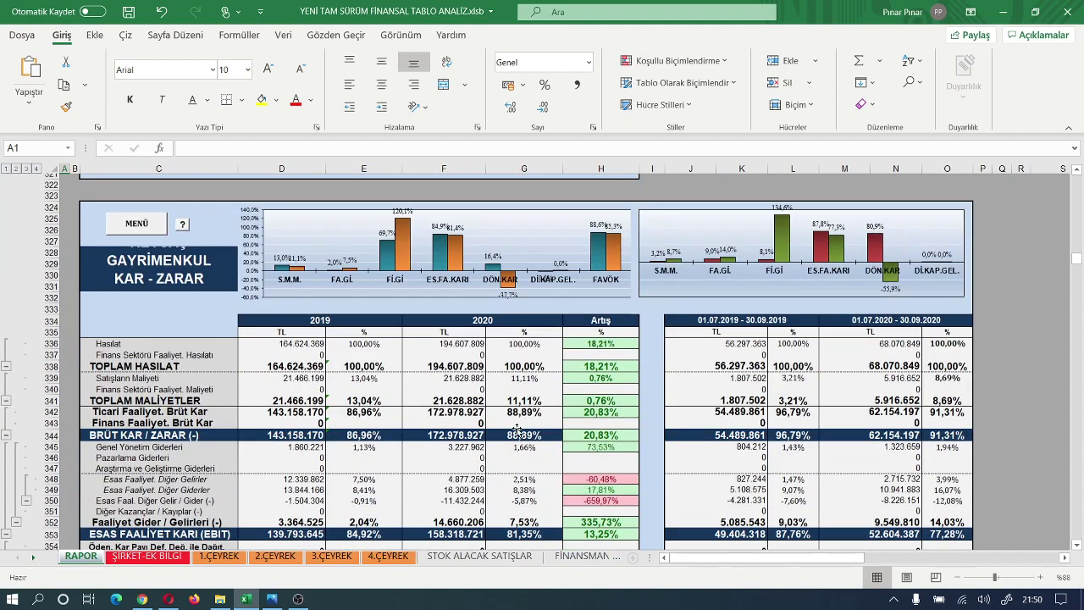
scroll(517, 430, "up", 6)
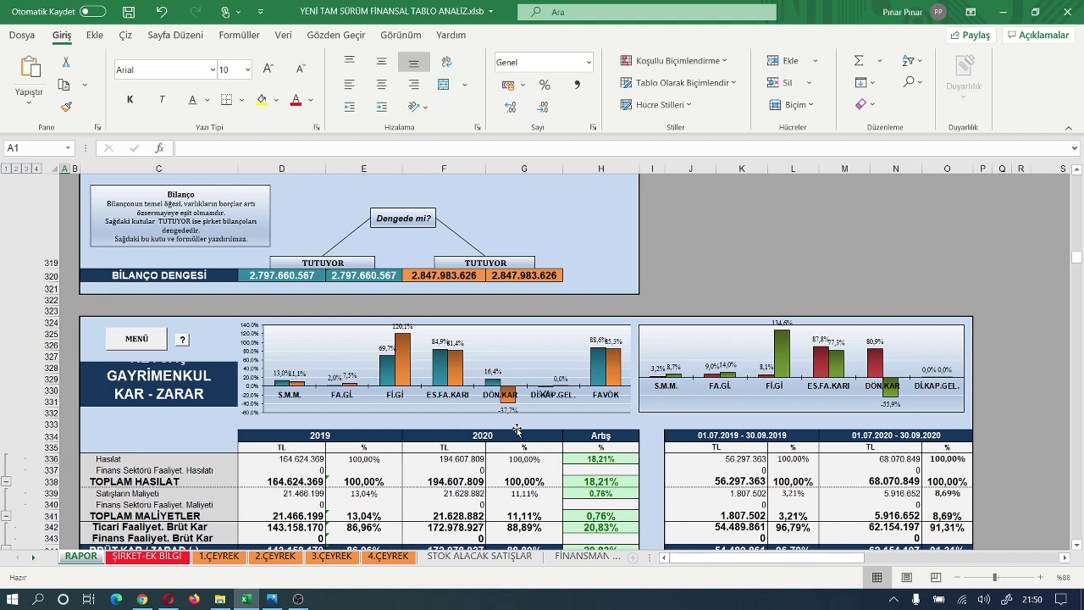
left_click(170, 384)
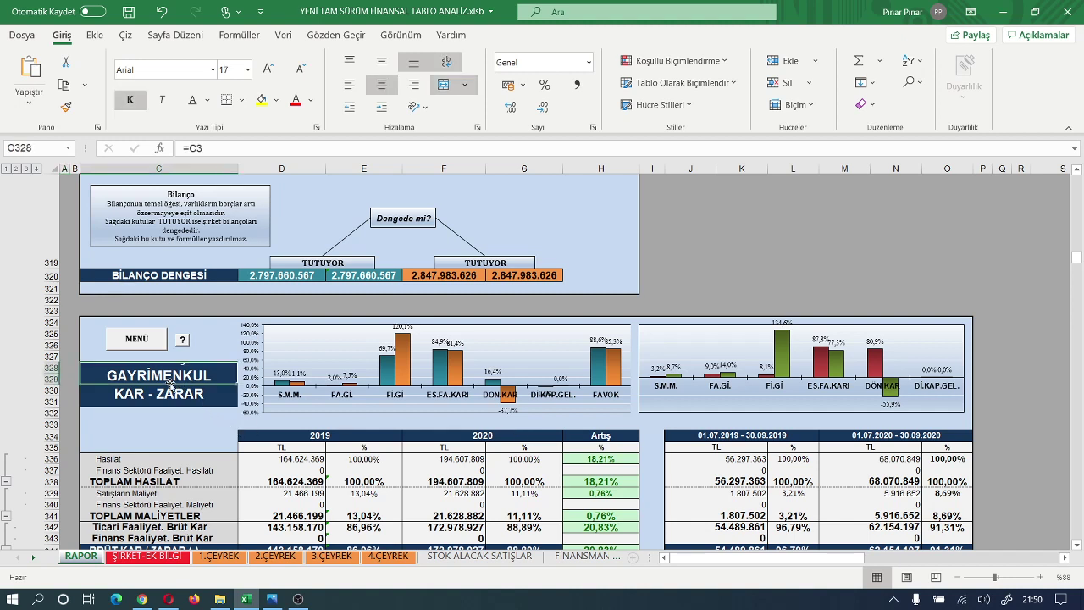
left_click_drag(170, 379, 167, 395)
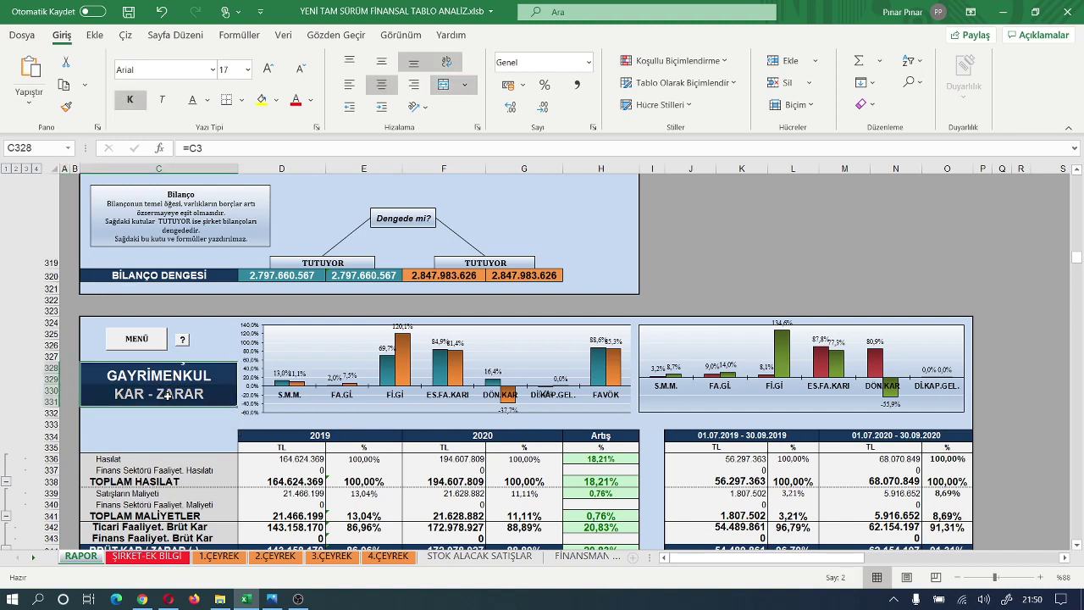
left_click(211, 345)
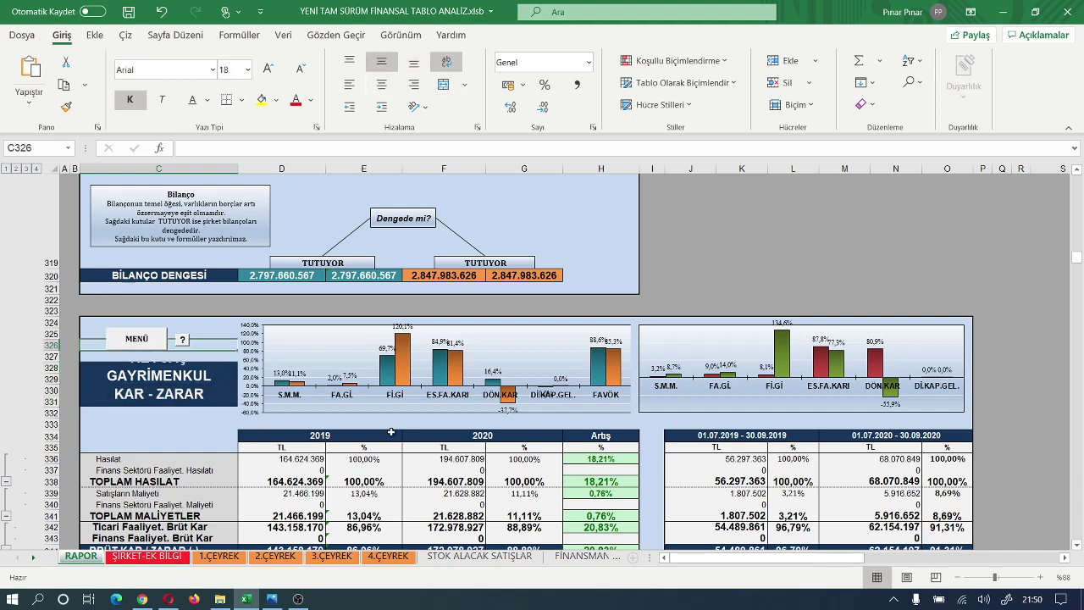
Step: Compare the 2019 and 2020 KAR - ZARAR charts and figures with those of the 01.07–30.09 quarters
scroll(391, 432, "down", 3)
scroll(391, 428, "up", 3)
scroll(391, 426, "down", 4)
scroll(391, 426, "up", 4)
scroll(325, 458, "up", 5)
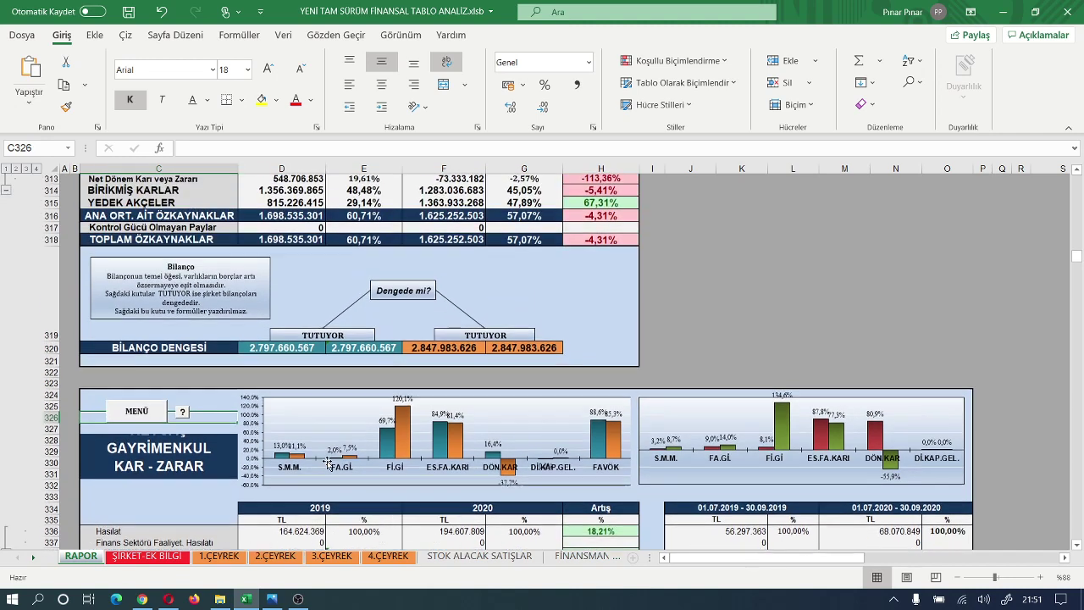
scroll(326, 460, "down", 2)
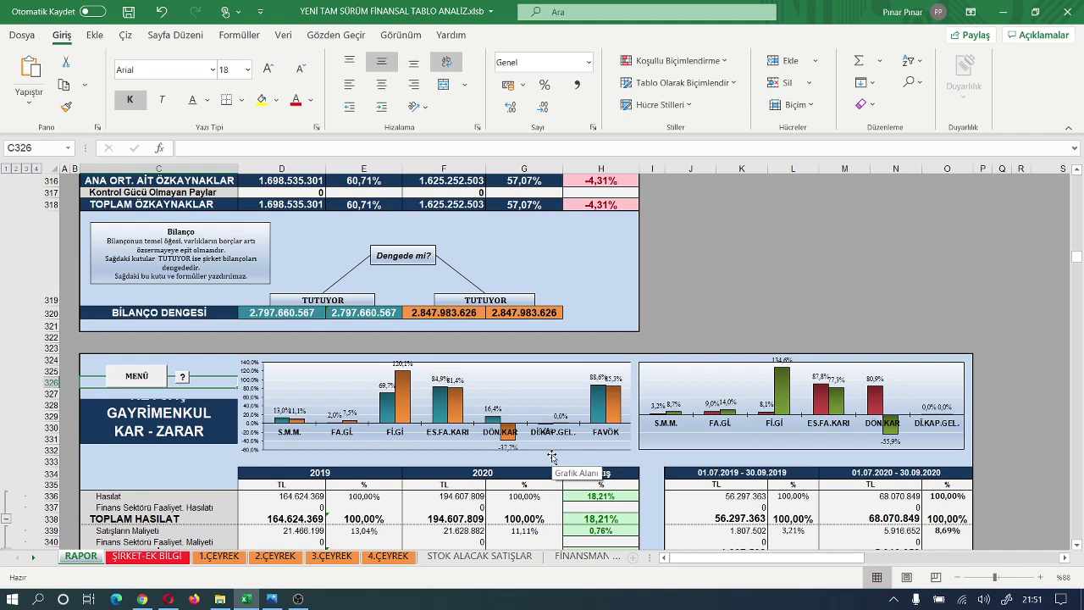
scroll(551, 458, "down", 1)
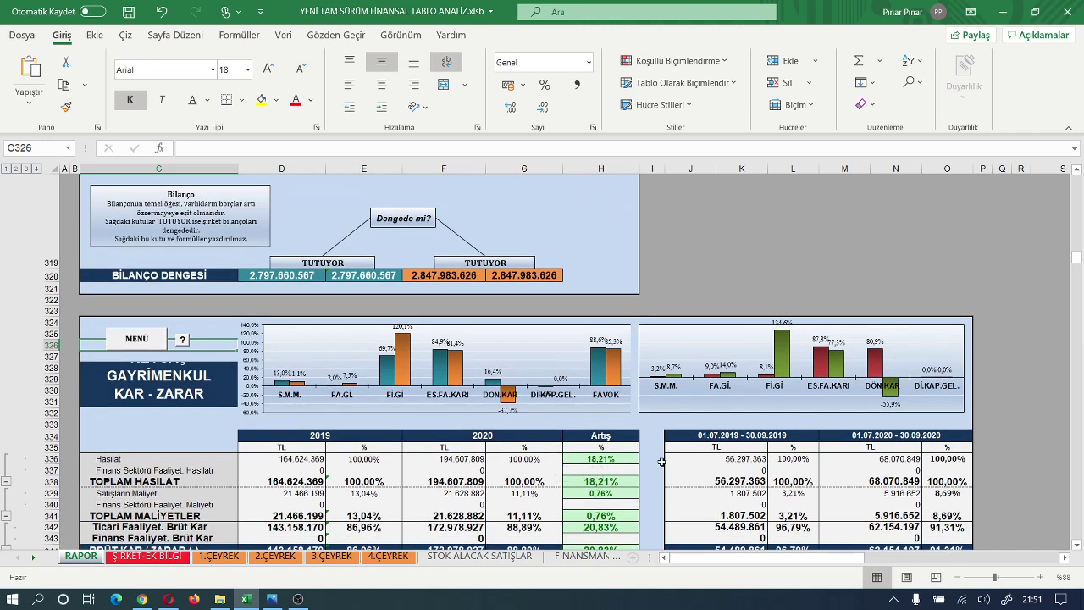
scroll(705, 457, "down", 3)
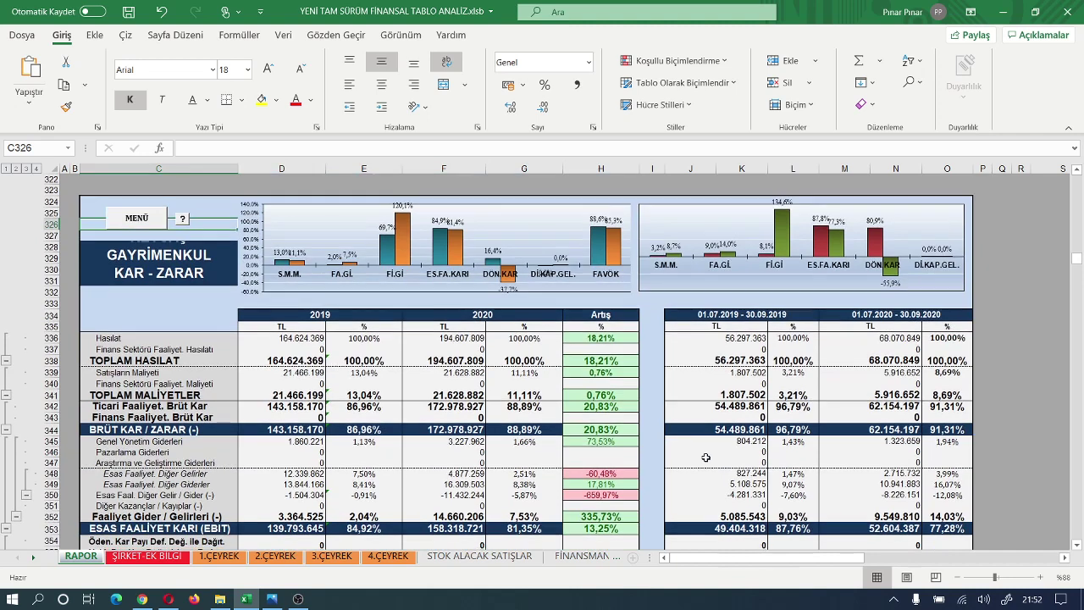
scroll(705, 457, "up", 3)
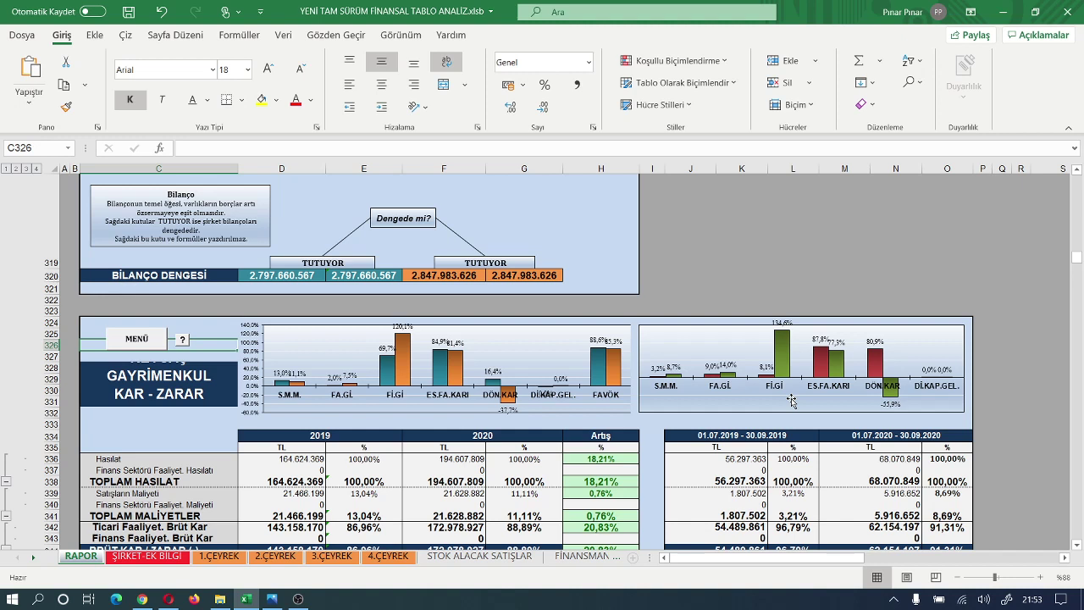
Step: Review the profit and loss rows down to FAVÖK and continue to the NAKİT AKIM TABLOSU chart and table
scroll(792, 401, "down", 5)
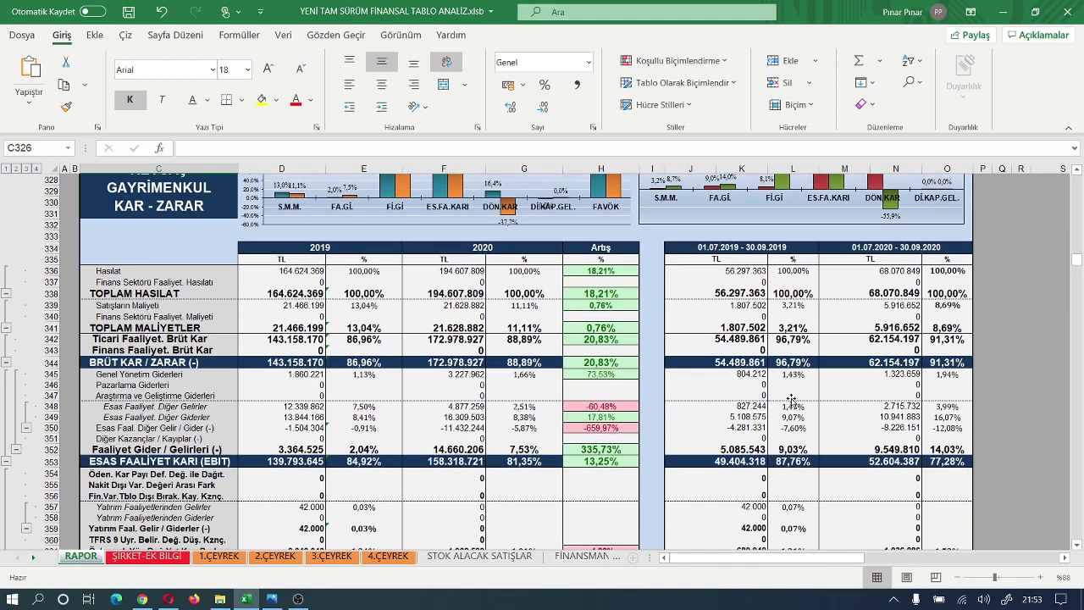
scroll(792, 400, "down", 13)
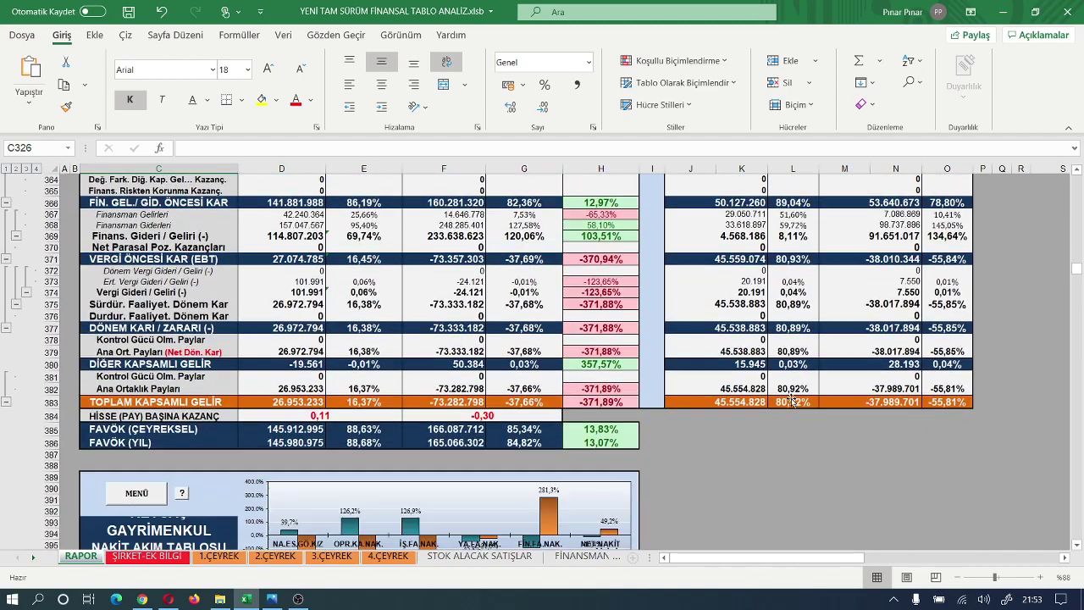
scroll(792, 401, "down", 3)
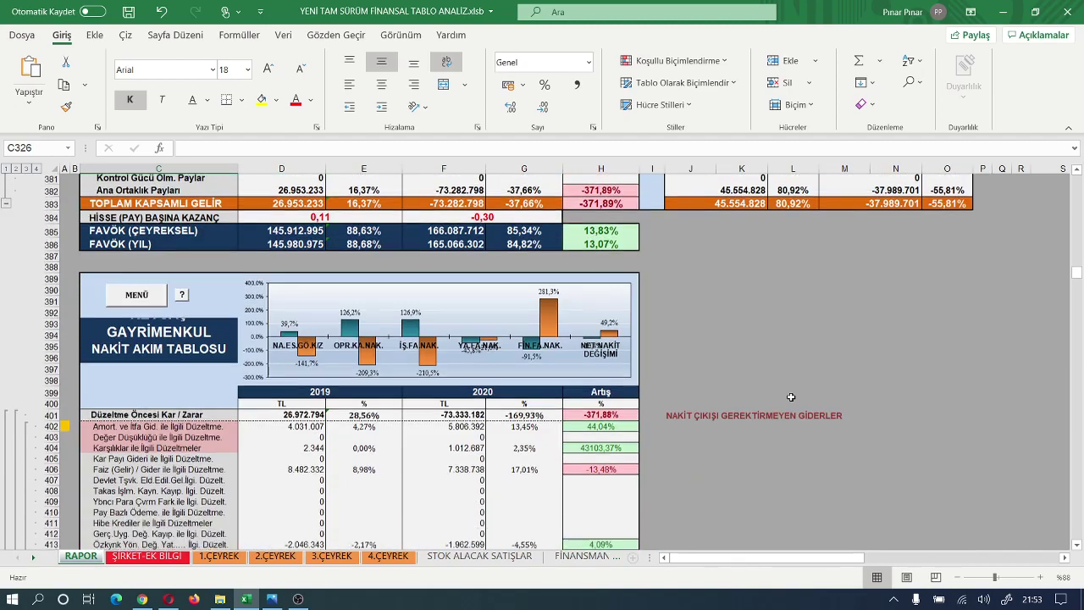
scroll(790, 397, "down", 1)
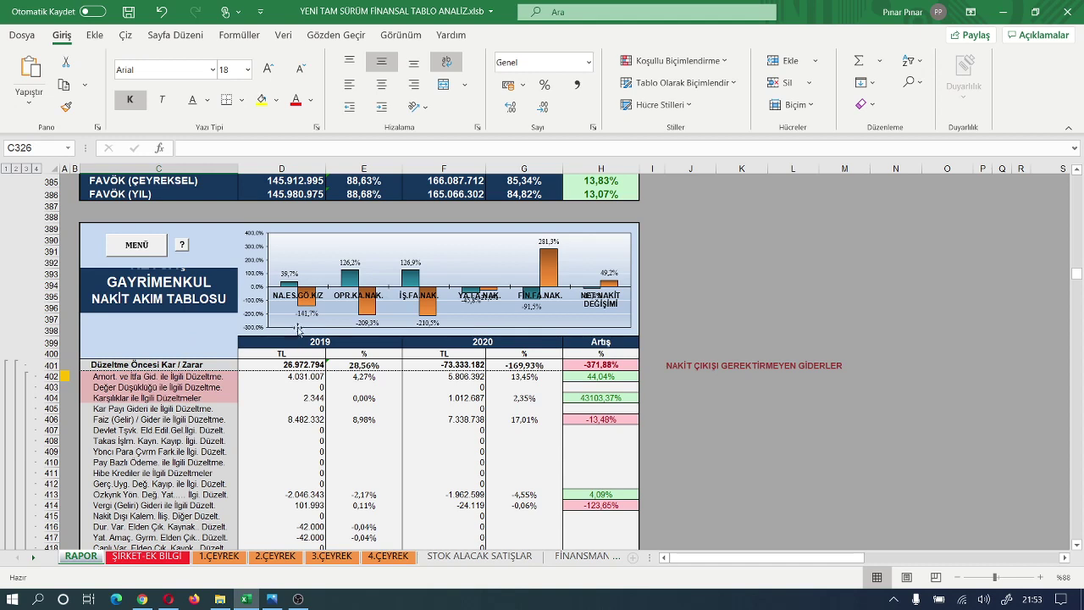
Step: Open the NAKİT (PARA) AKIM DEĞERLEME section and examine its cash flow ratios alongside the explanatory notes
left_click(181, 245)
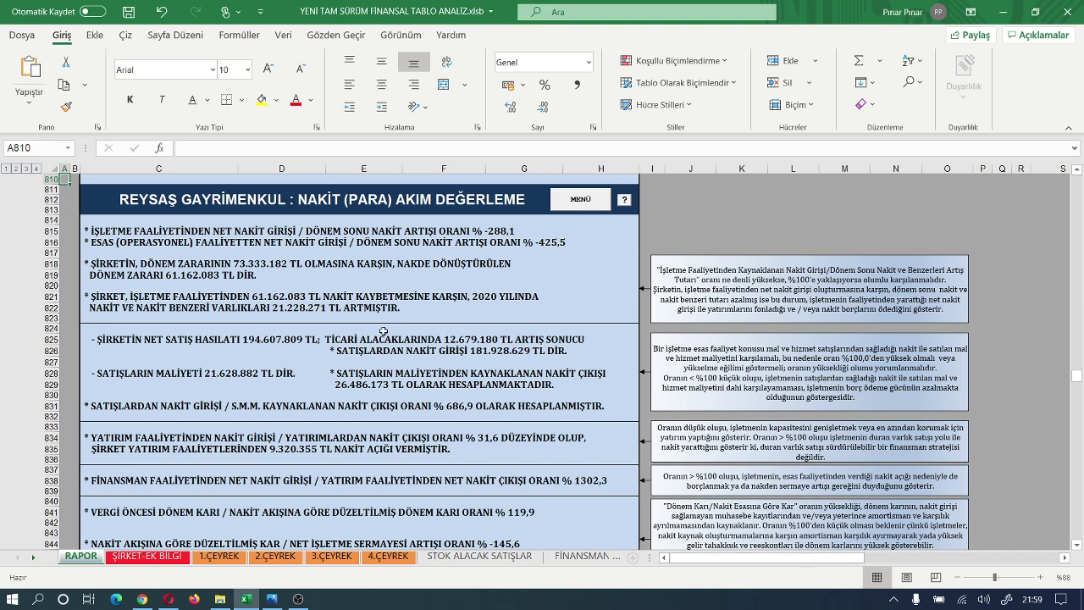
scroll(306, 319, "down", 1)
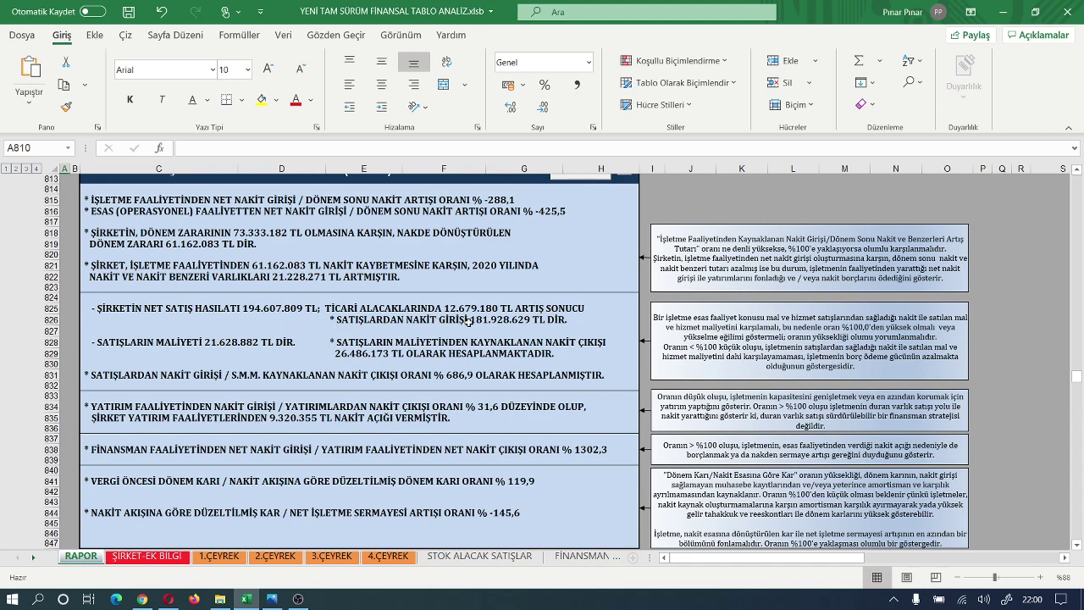
scroll(464, 321, "down", 4)
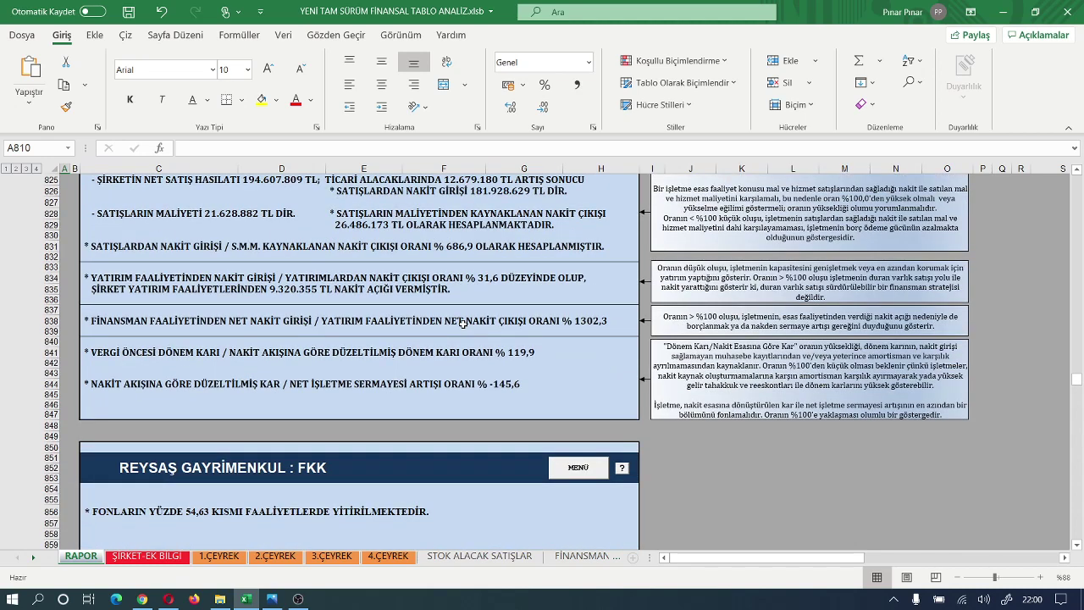
scroll(464, 323, "up", 2)
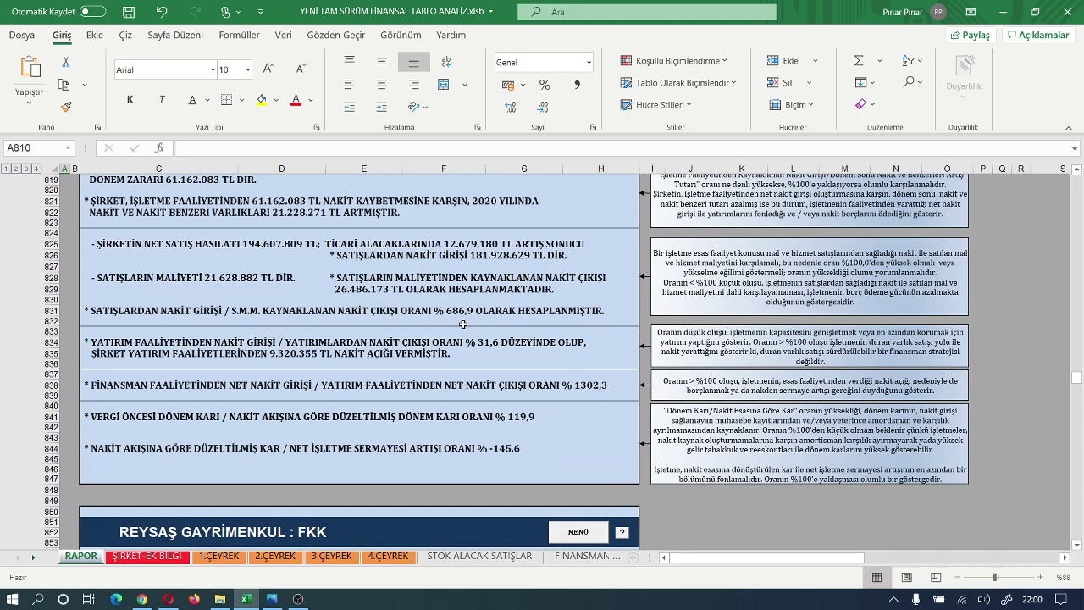
scroll(463, 325, "down", 2)
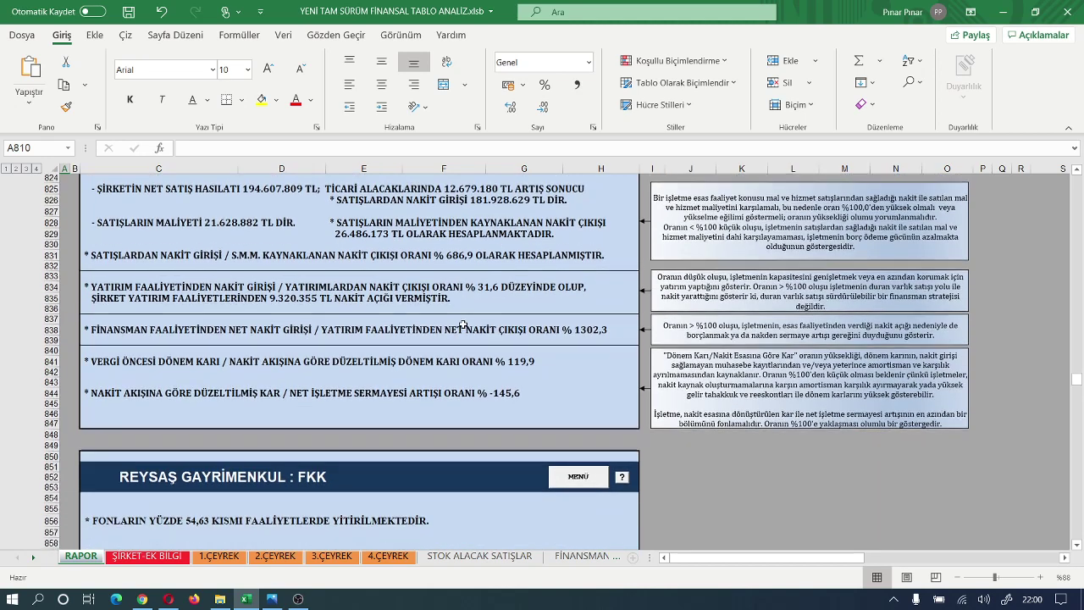
scroll(463, 323, "up", 1)
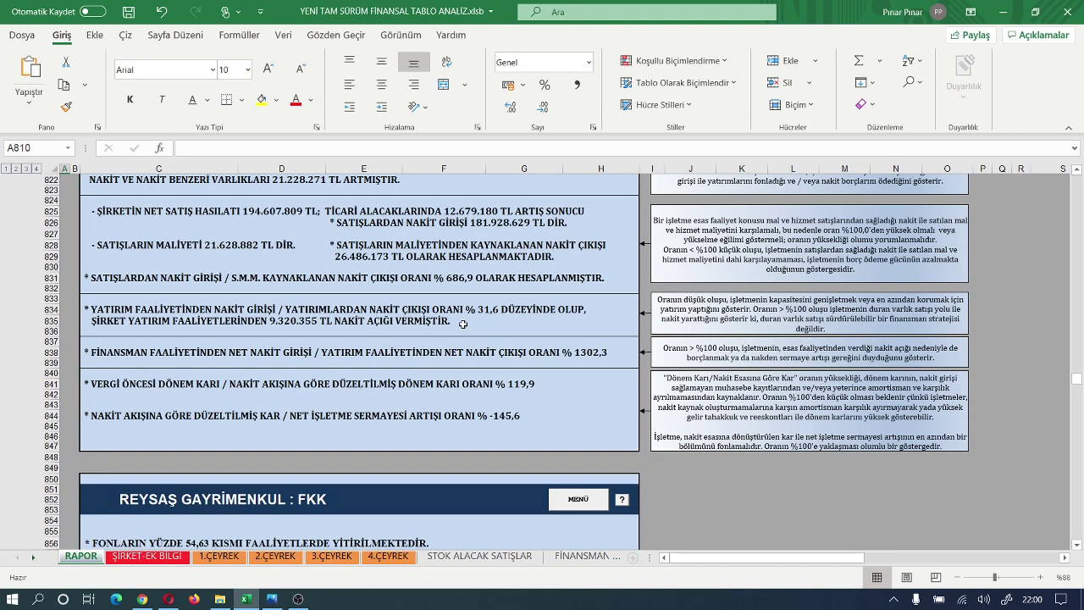
scroll(463, 323, "up", 1)
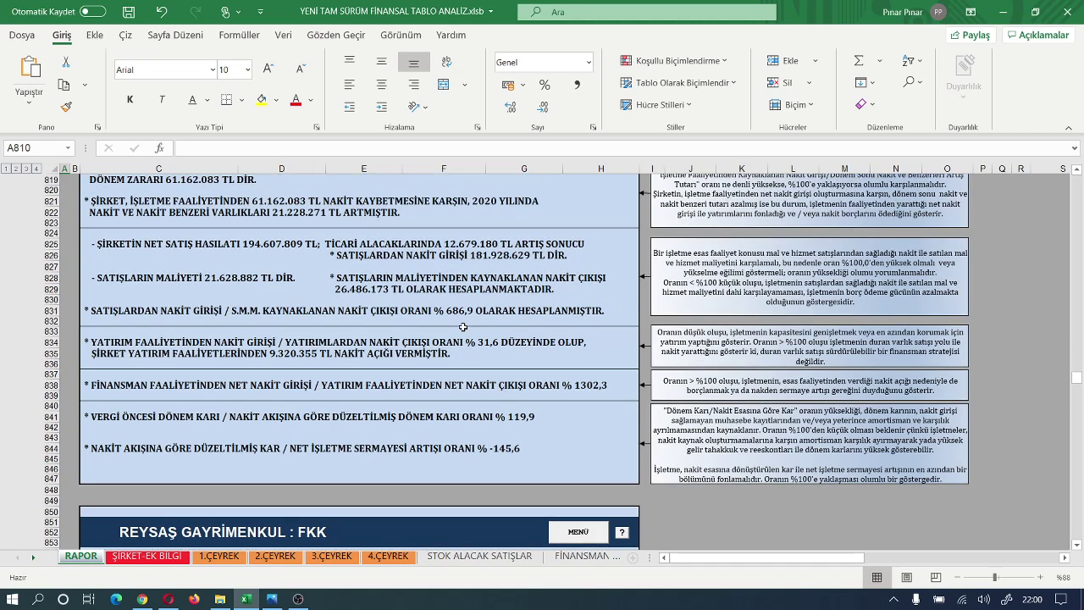
scroll(463, 327, "down", 1)
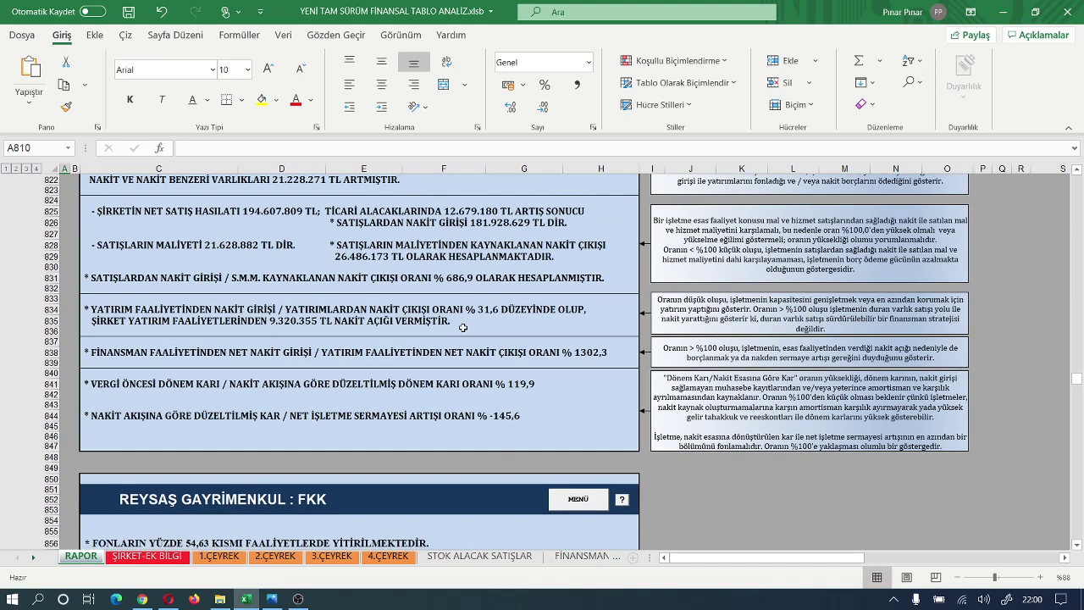
scroll(463, 327, "down", 1)
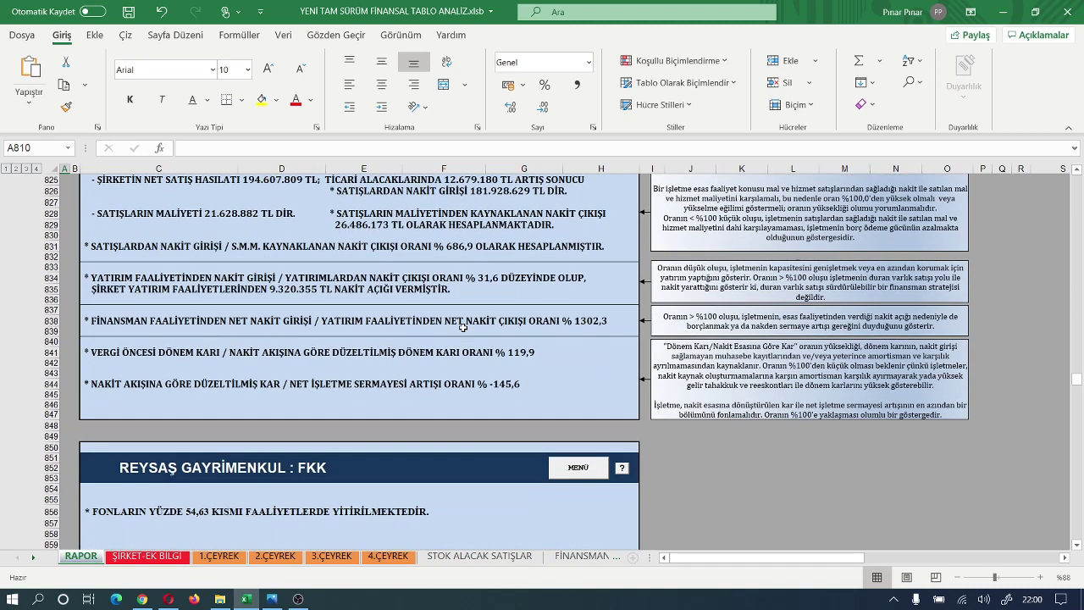
Step: Return to the main menu, open the HİSSE DEĞERİ analysis, and examine the share valuation through to the GÖSTERGELER ratios
left_click(578, 471)
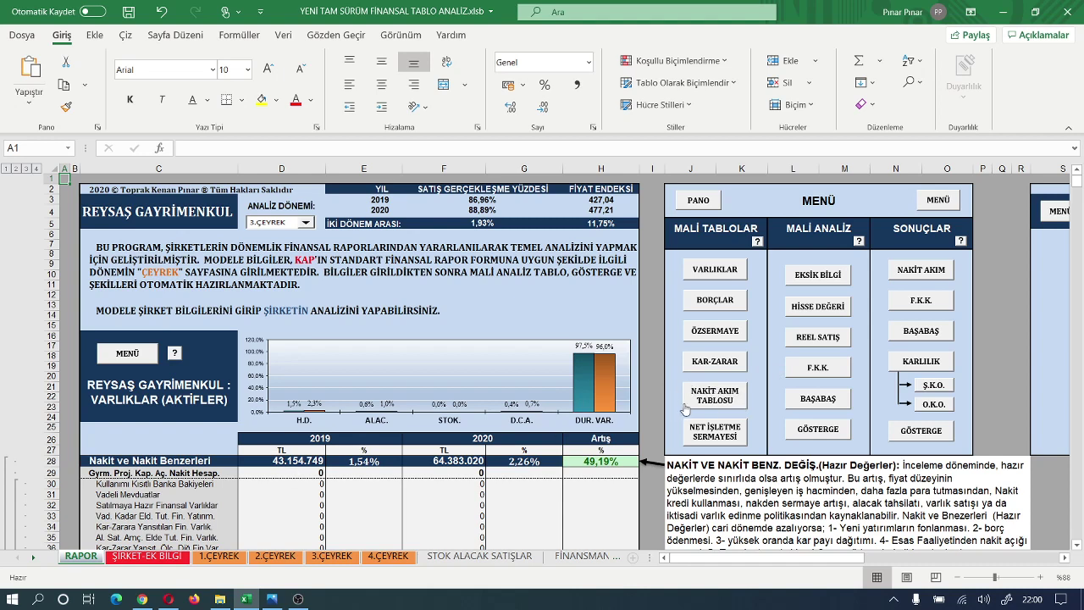
left_click(810, 306)
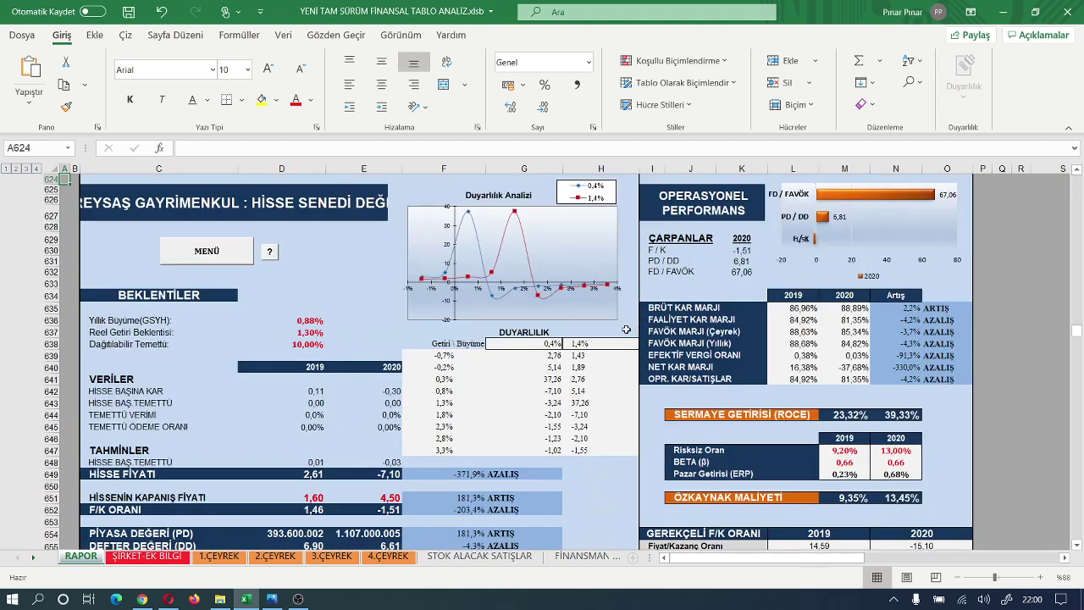
scroll(625, 329, "down", 1)
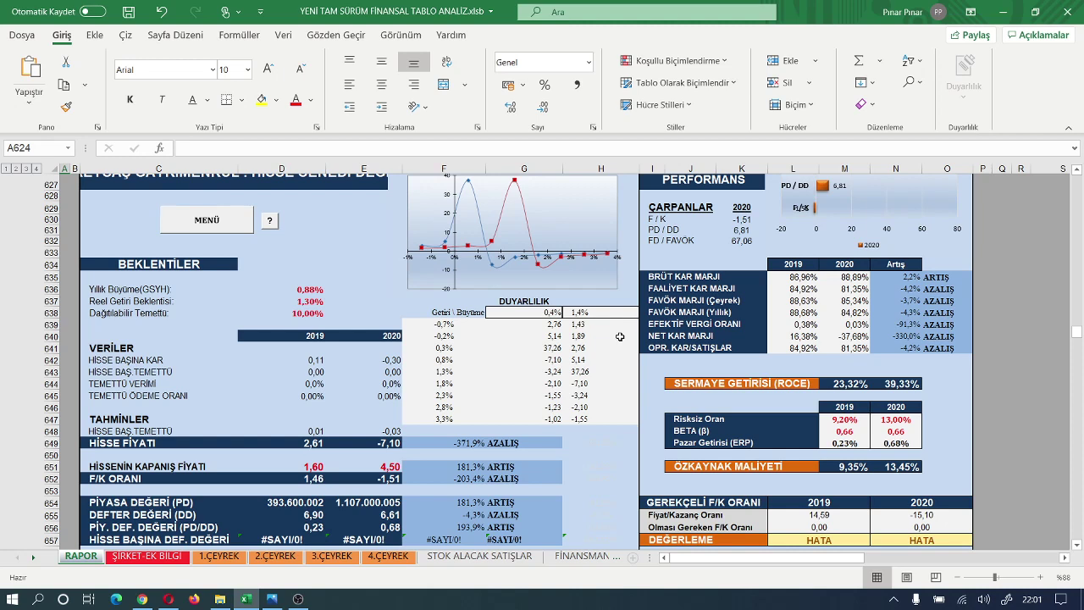
scroll(620, 337, "down", 1)
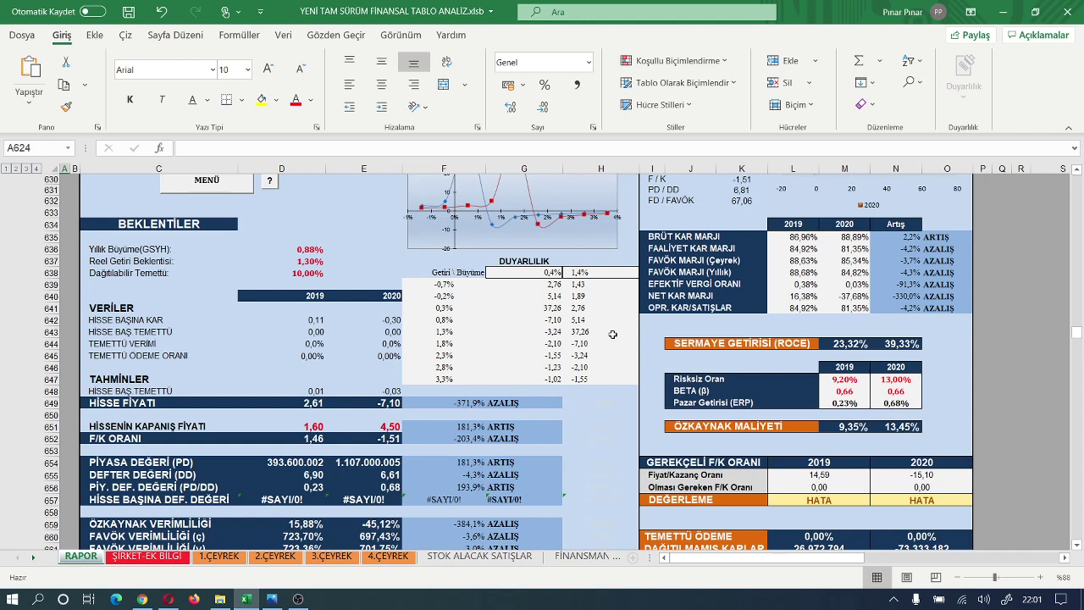
scroll(612, 335, "down", 1)
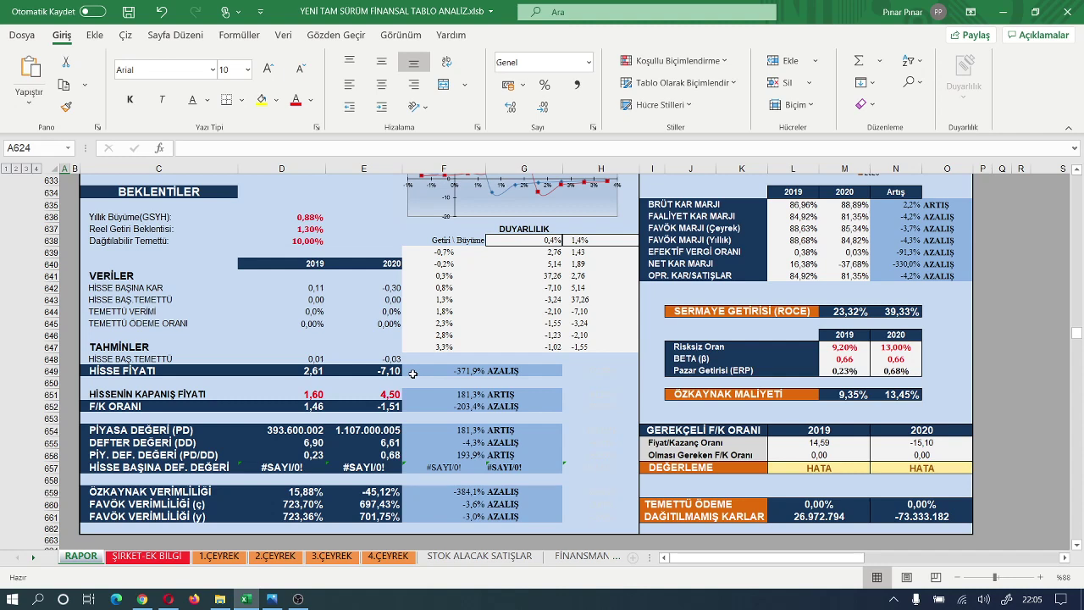
scroll(404, 381, "down", 1)
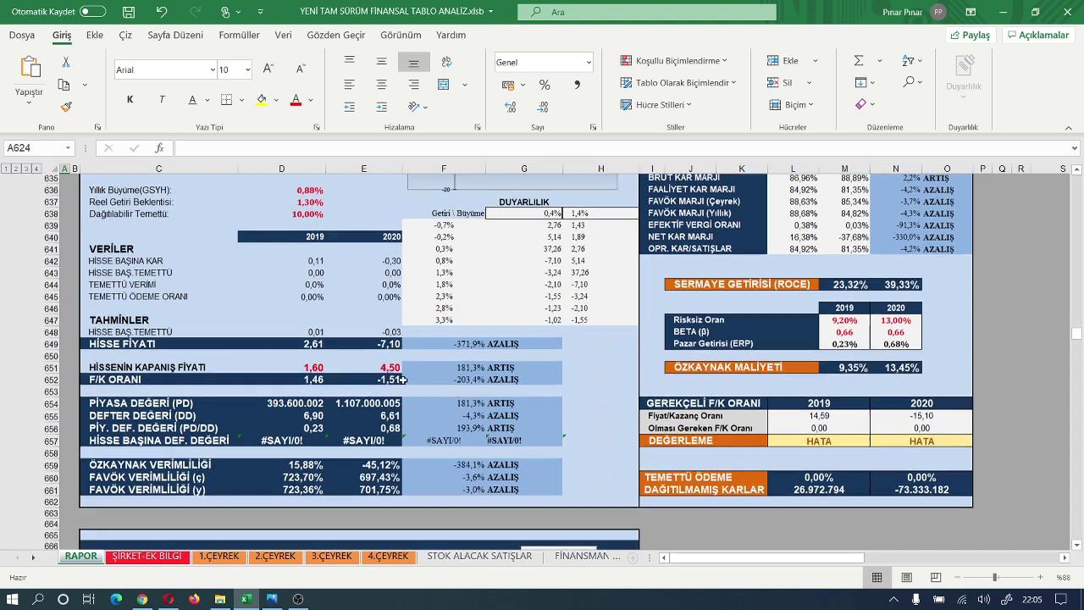
scroll(403, 381, "down", 5)
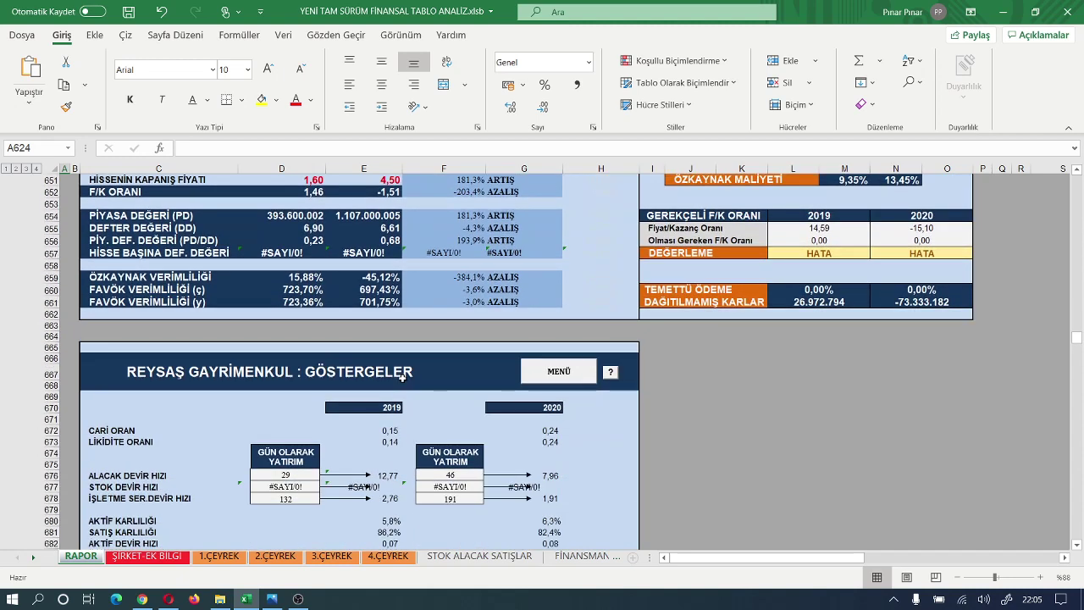
scroll(404, 376, "down", 4)
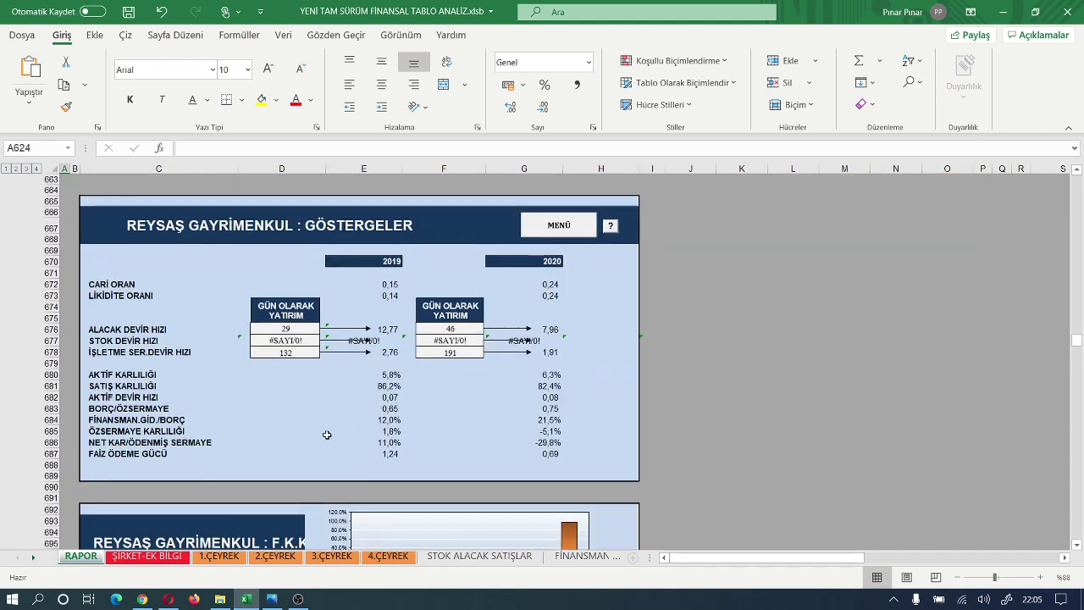